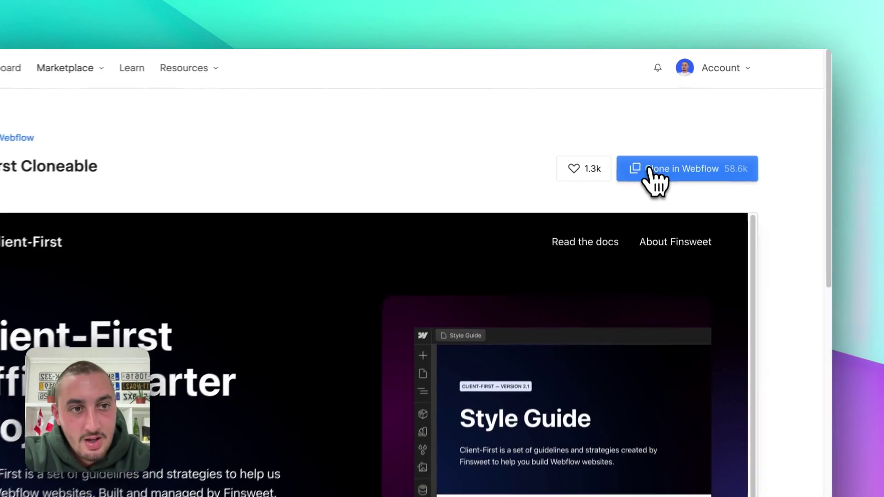
Clone Client-First into the Memberstack workspace as a new site named MyWizedApp.
click(649, 168)
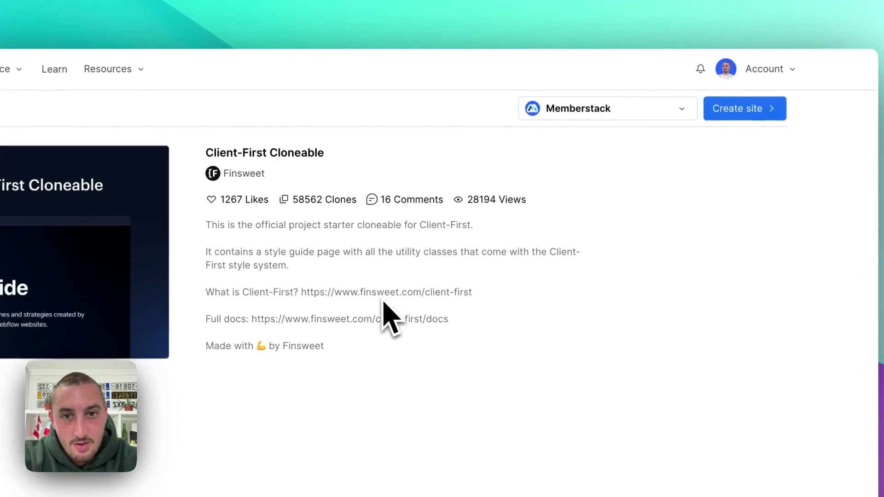
click(729, 113)
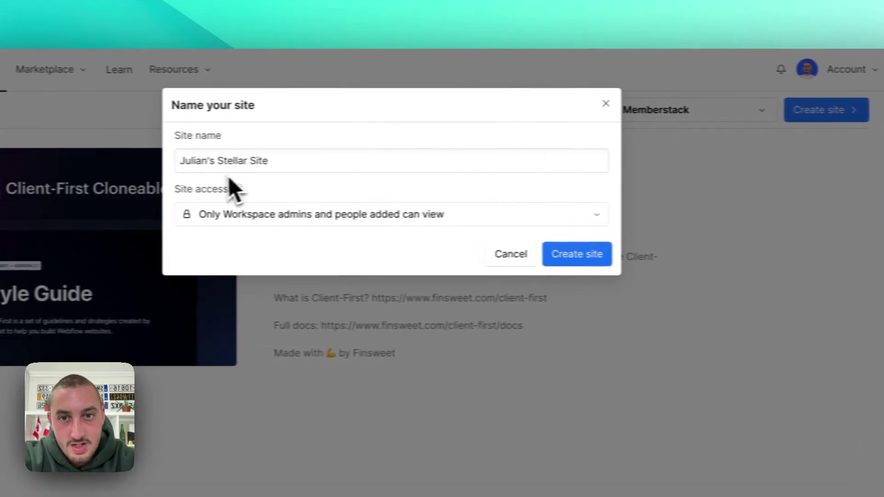
triple_click(287, 162)
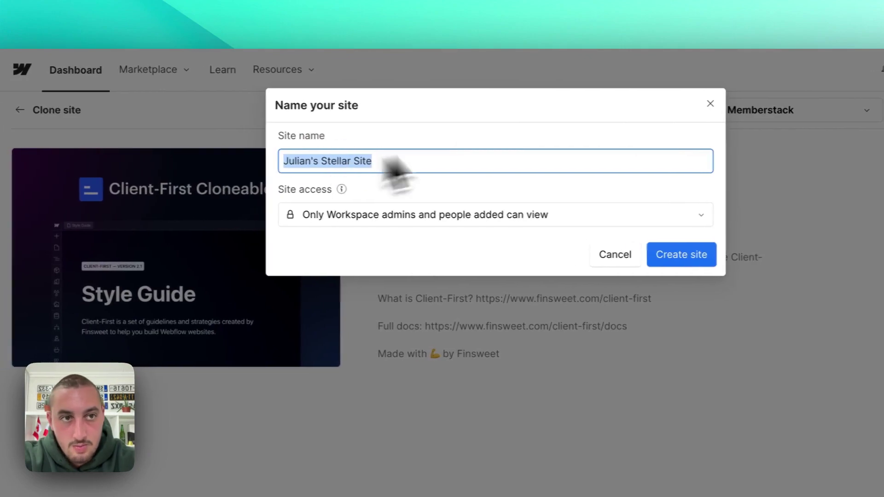
click(838, 37)
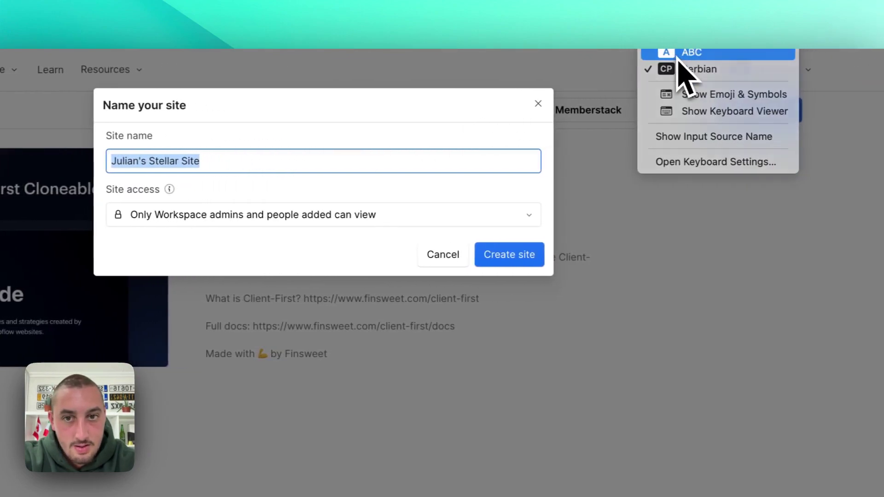
click(681, 53)
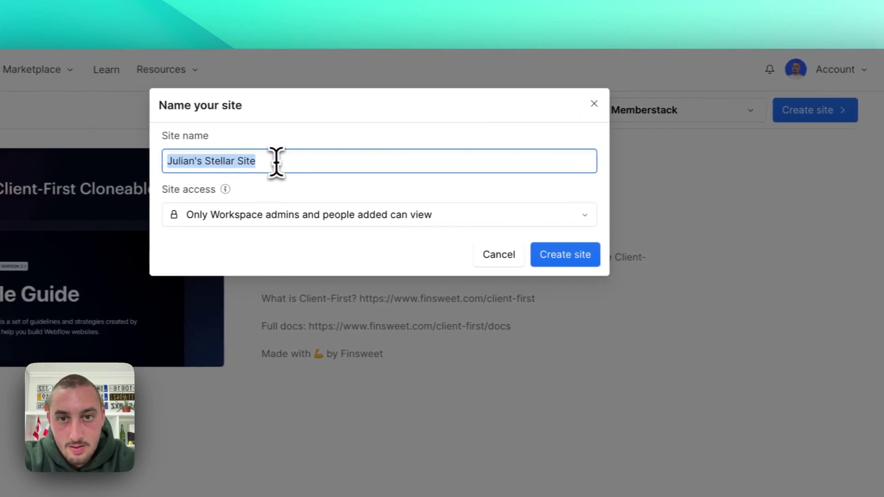
text(MyWizedApp)
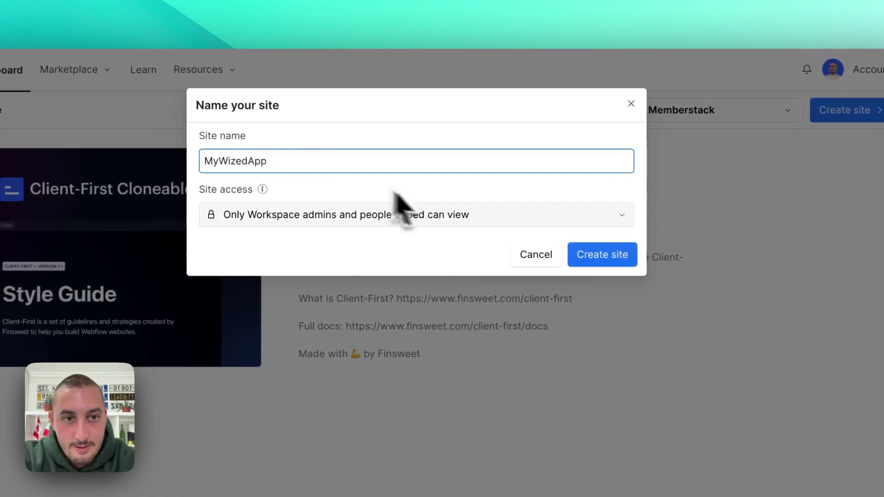
click(604, 256)
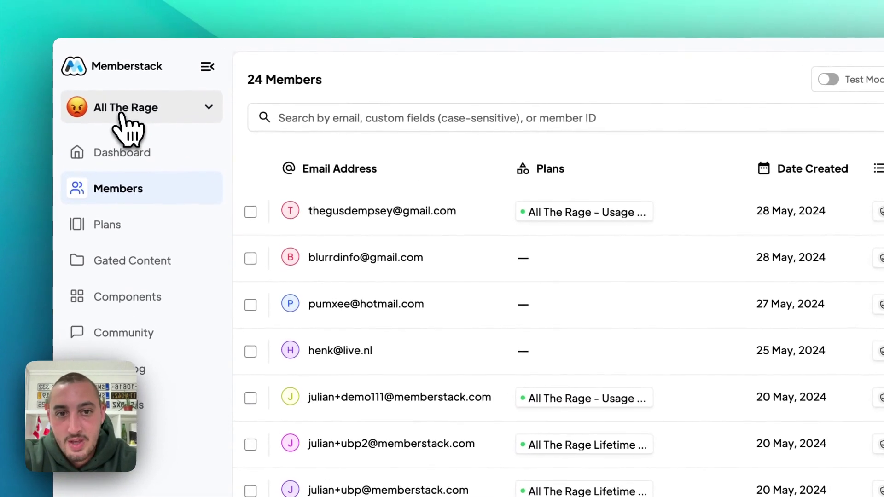
Create a Memberstack app called MyWizedApp with Webflow as its install platform.
click(127, 87)
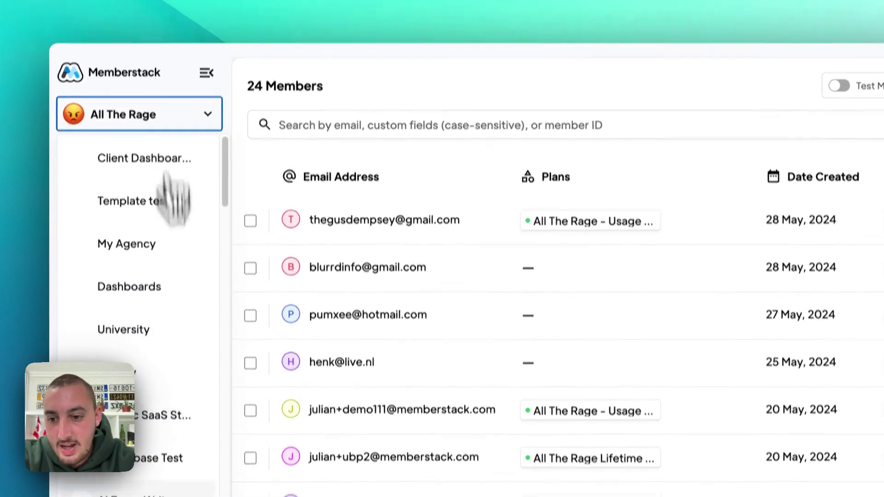
click(133, 469)
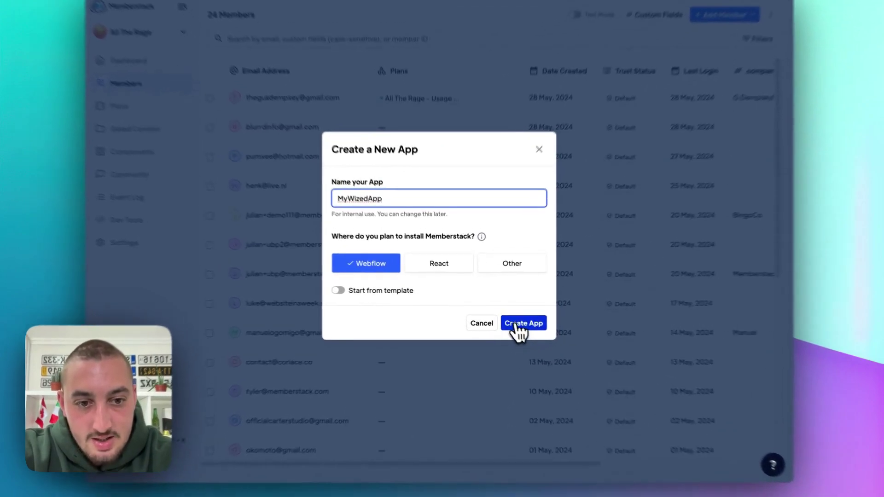
click(510, 321)
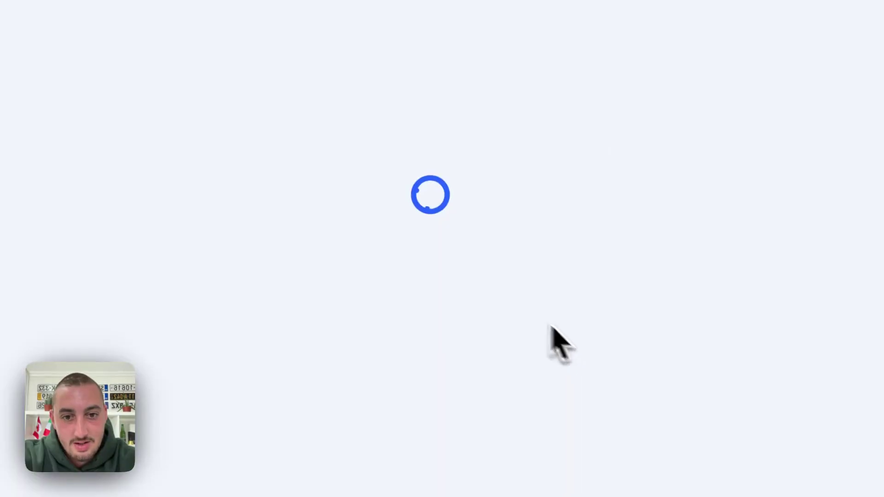
Reveal the Memberstack install script, then bring up the cloned site in the Webflow Designer.
click(364, 183)
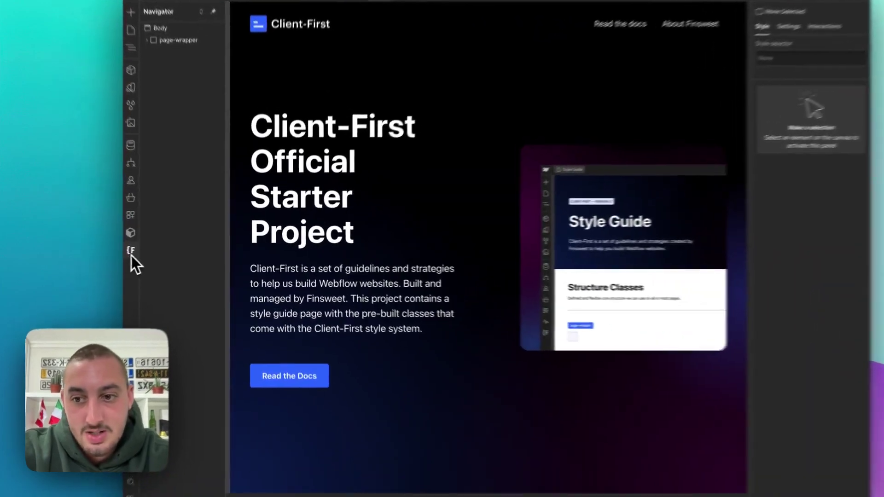
click(156, 254)
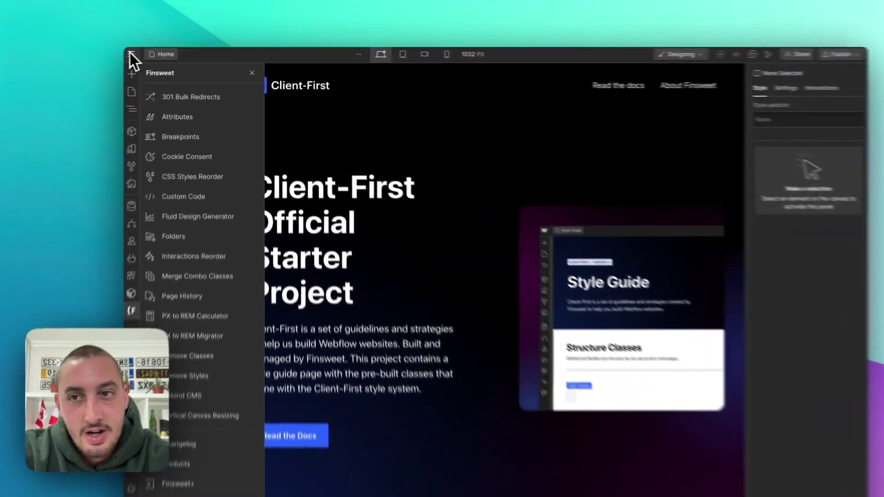
click(156, 43)
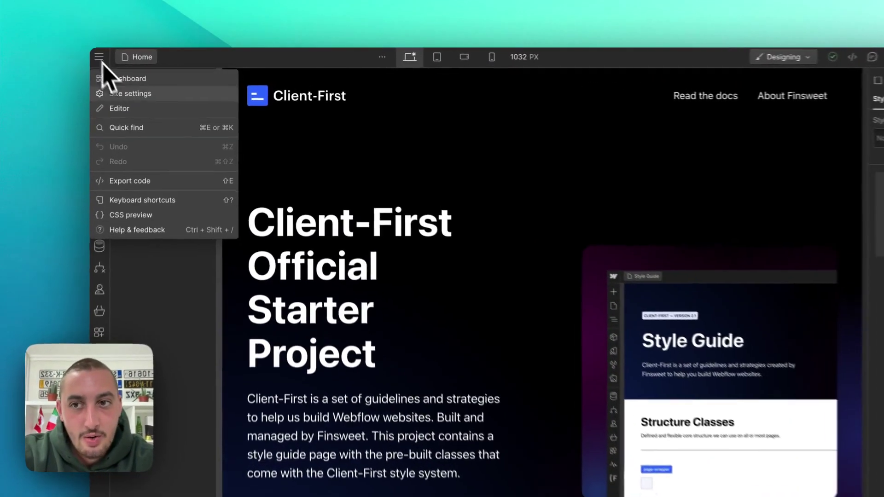
Paste the Memberstack script into the site's Head code in Custom code settings and save.
click(129, 79)
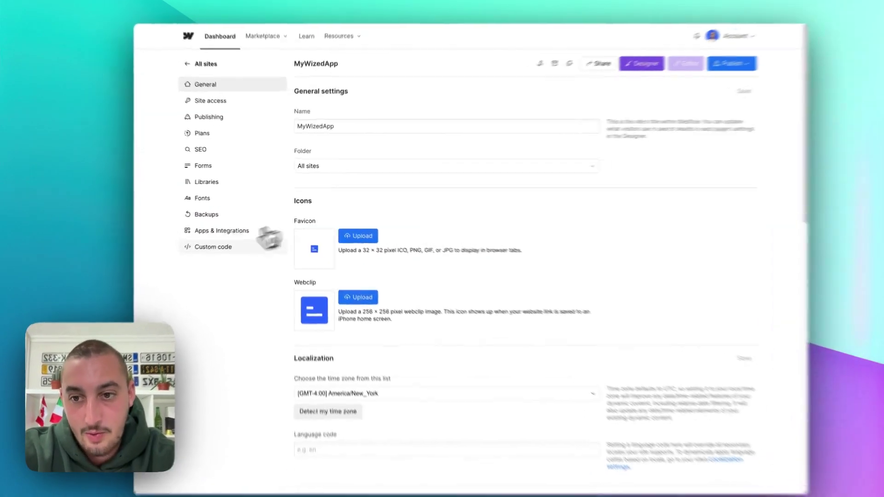
click(217, 244)
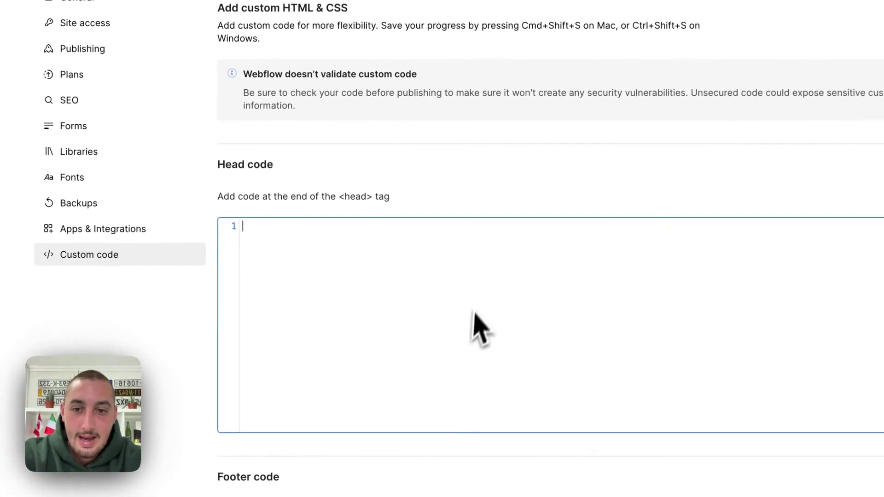
text(<!-- Memberstack webflow package --> <script data-memberstack-app="app_clwro9zom03te0spw8pefdwbj" src="https://static.memberstack.com/scripts/v1/memberstack.js" type="text/javascript"></script>)
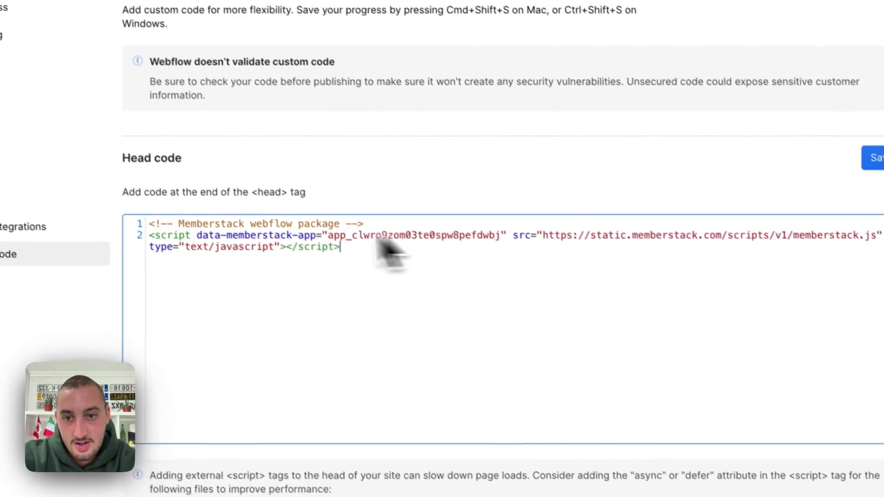
click(872, 158)
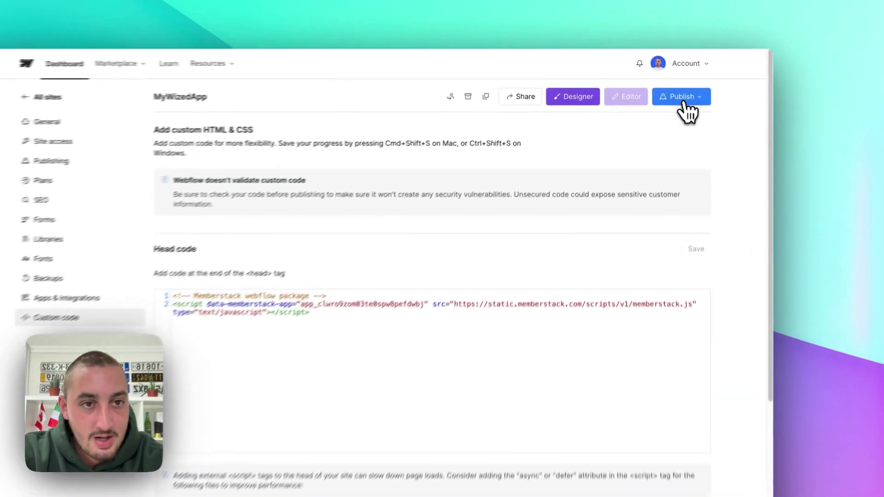
Publish the site to its staging domain and copy the staging site's address.
click(665, 85)
click(540, 127)
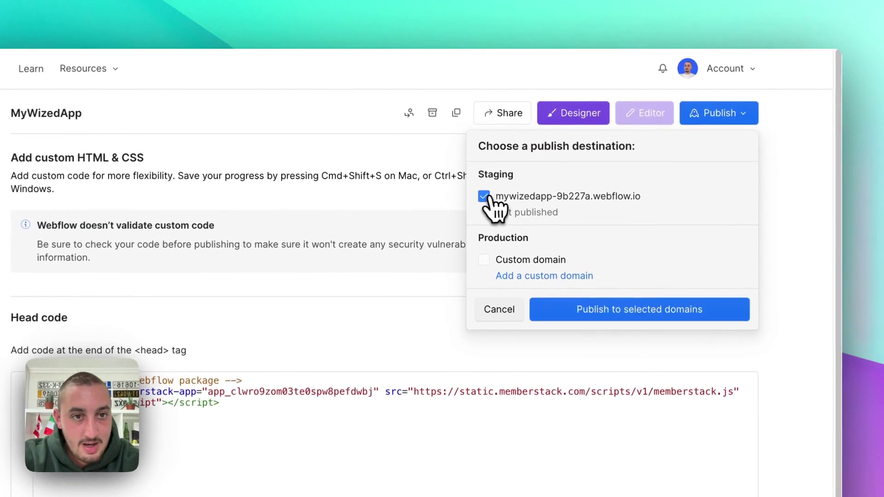
click(612, 313)
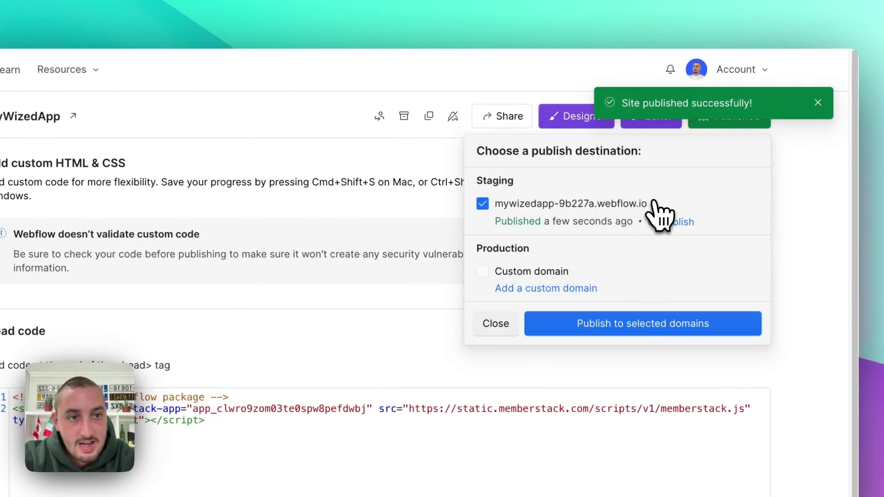
click(653, 203)
key(super+l)
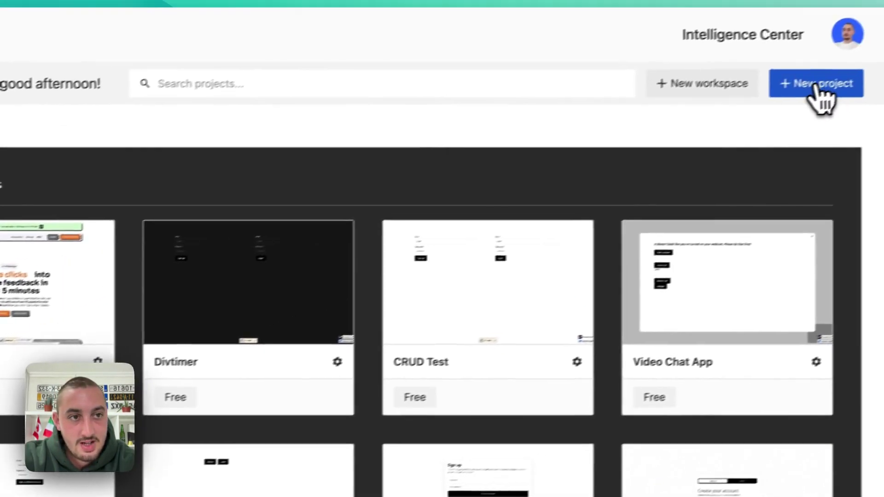
Create a Wized project for the staging domain, add its embed code to Head code, and republish.
click(872, 49)
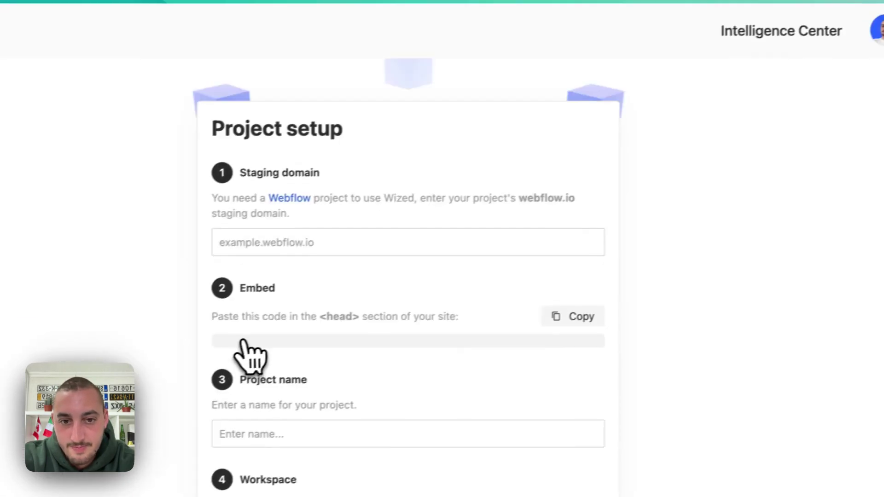
click(345, 237)
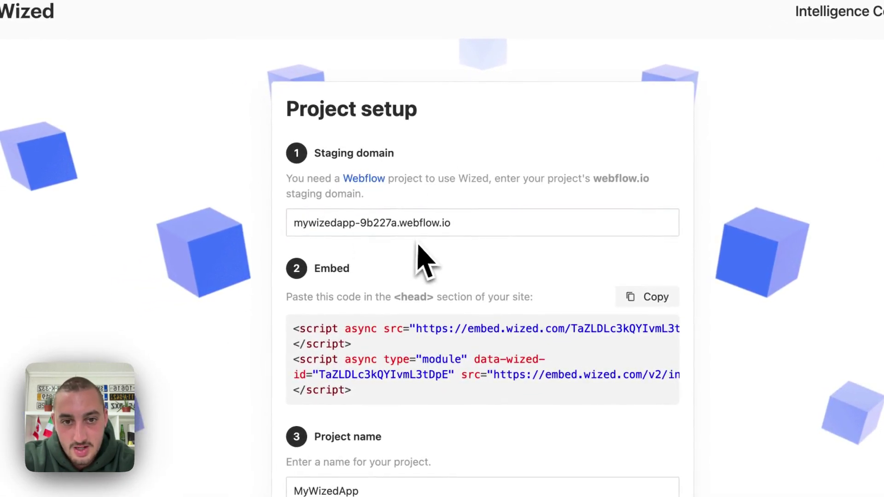
click(647, 297)
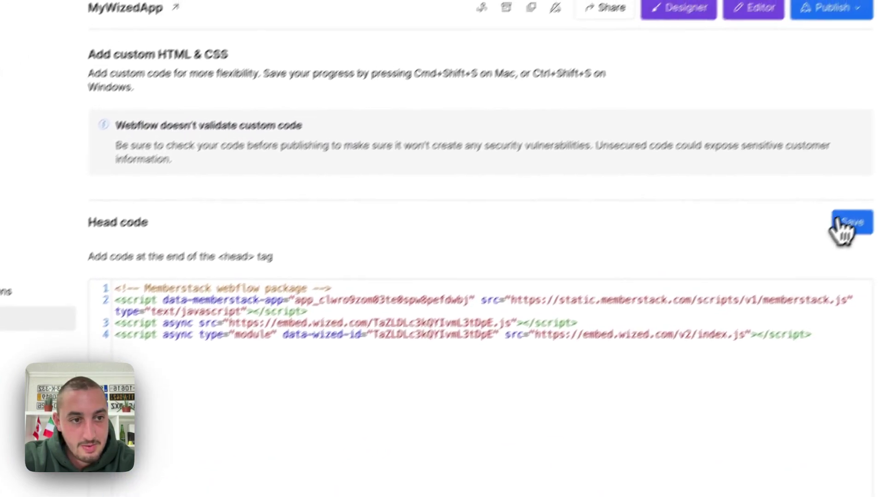
click(840, 222)
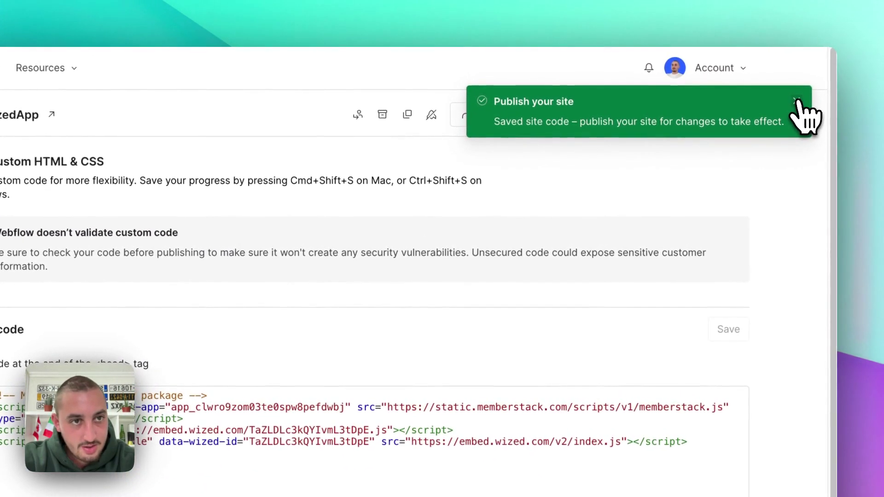
click(623, 323)
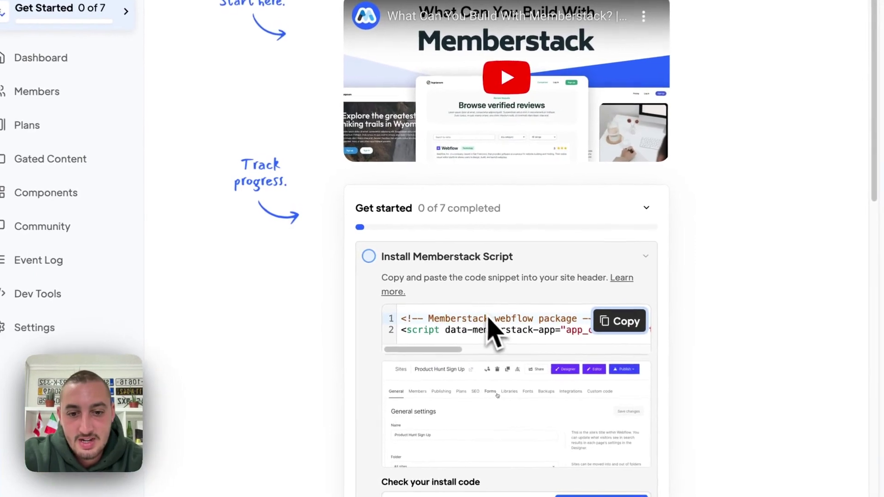
Test Memberstack's install code against the staging webflow.io URL, confirming it works.
click(430, 478)
key(super+v)
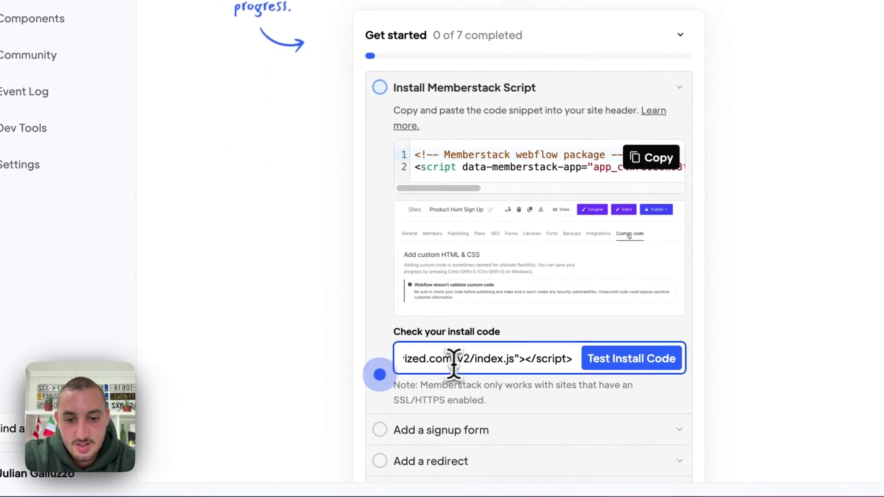
key(super+a)
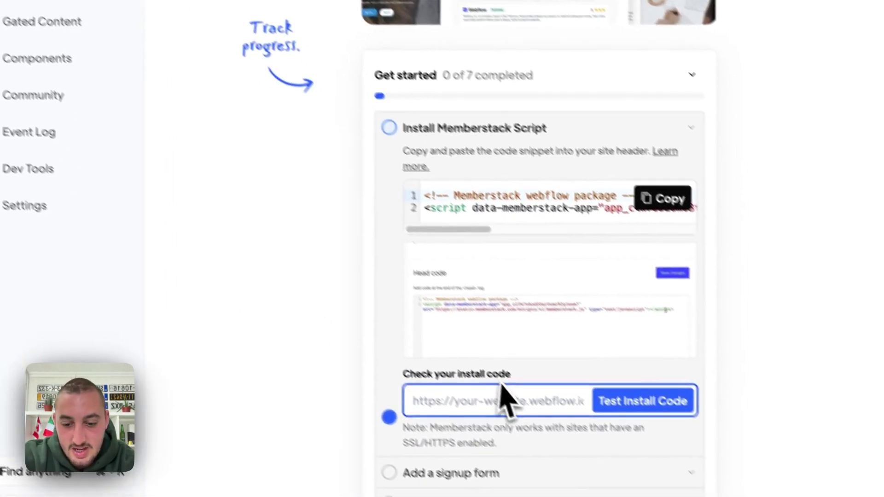
key(super+v)
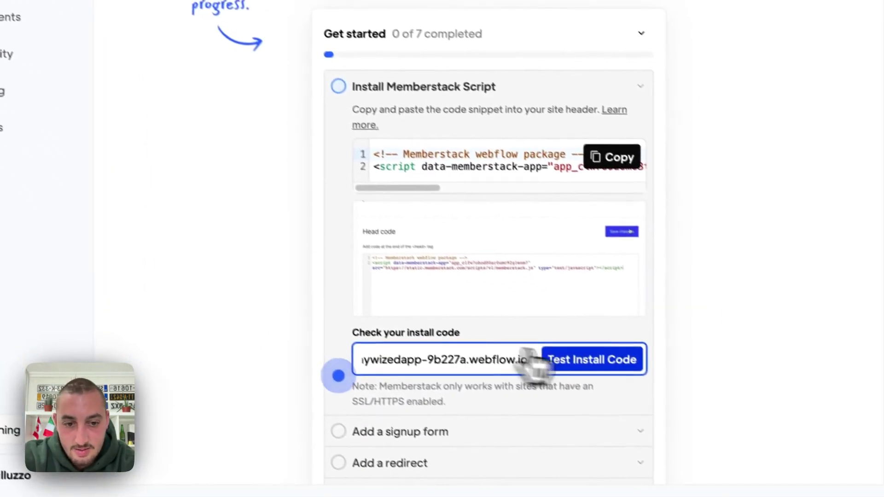
click(589, 360)
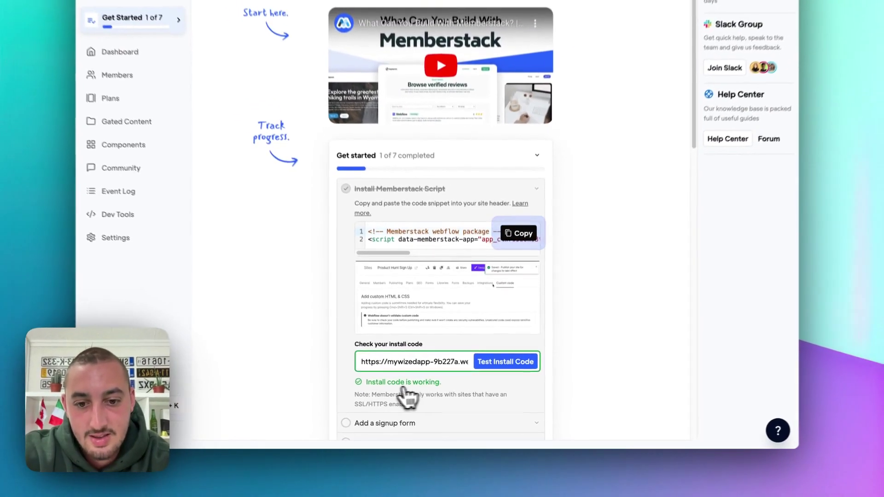
scroll(427, 402, down, 4)
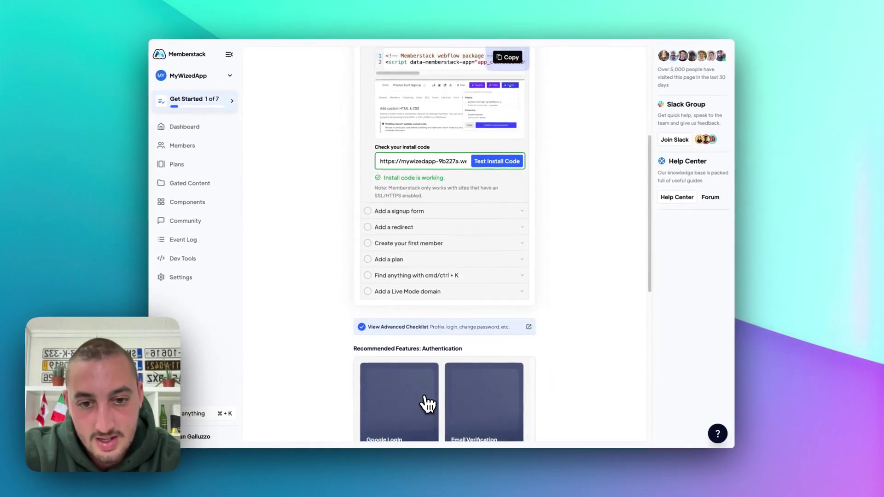
scroll(426, 402, up, 5)
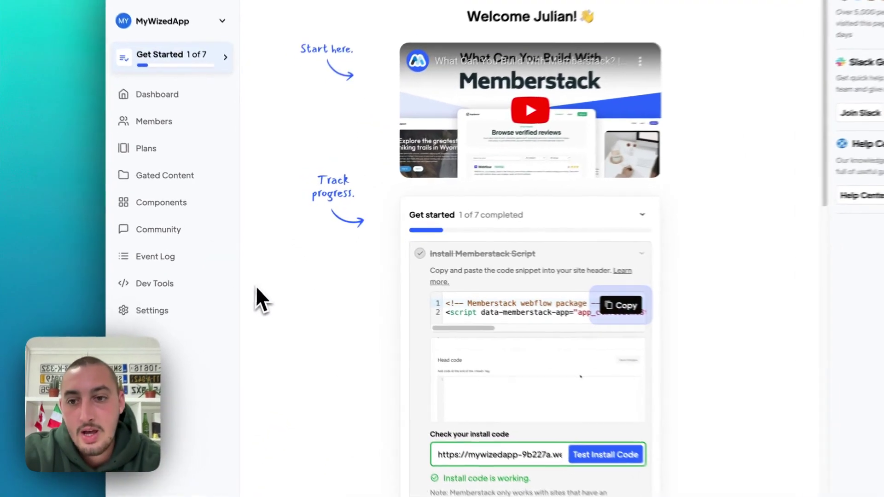
Open Memberstack's Components library and browse the Signup form templates.
click(198, 207)
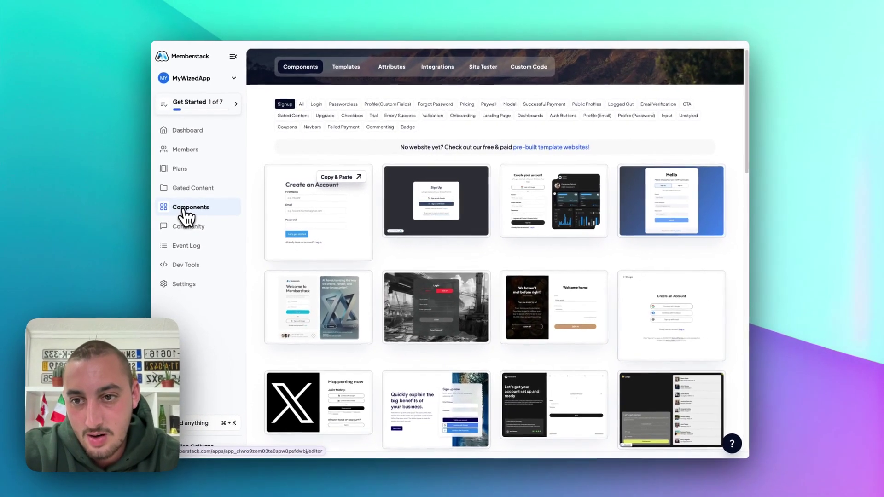
scroll(391, 272, down, 15)
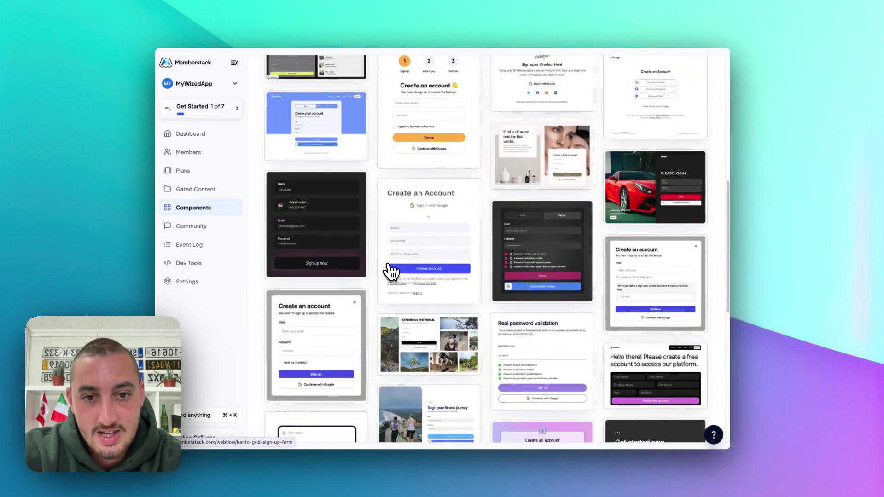
scroll(391, 272, up, 2)
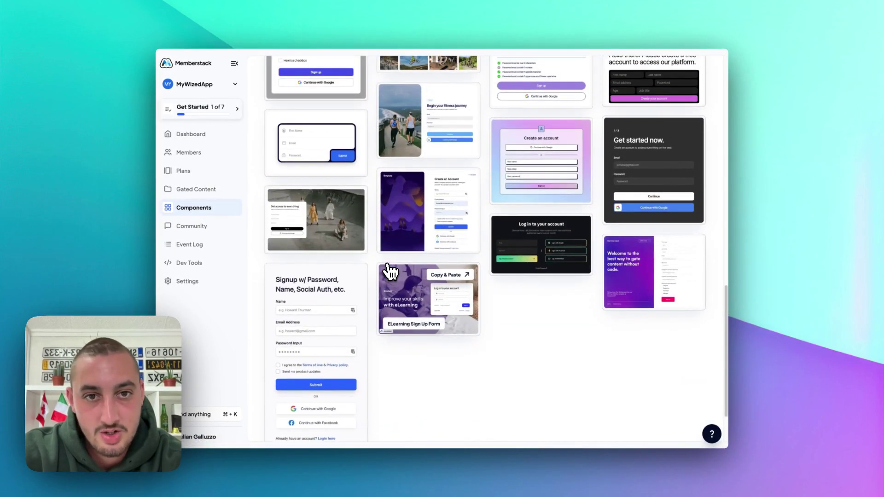
scroll(390, 272, up, 5)
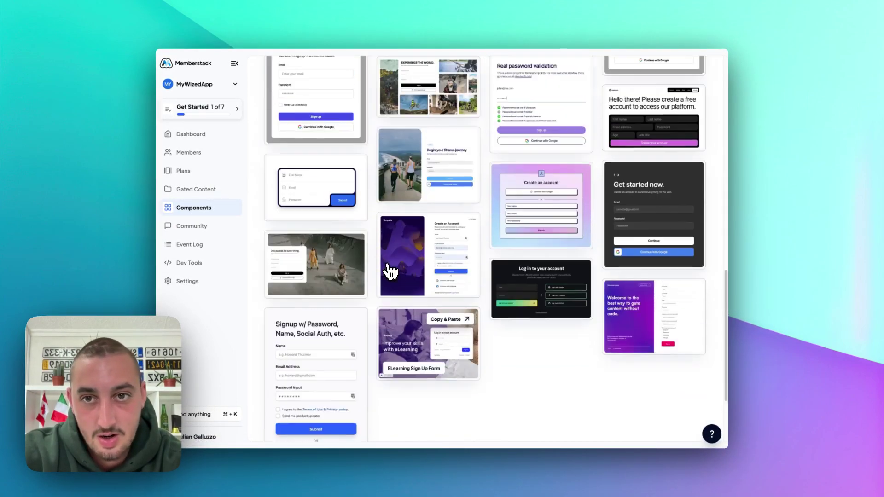
scroll(391, 272, up, 2)
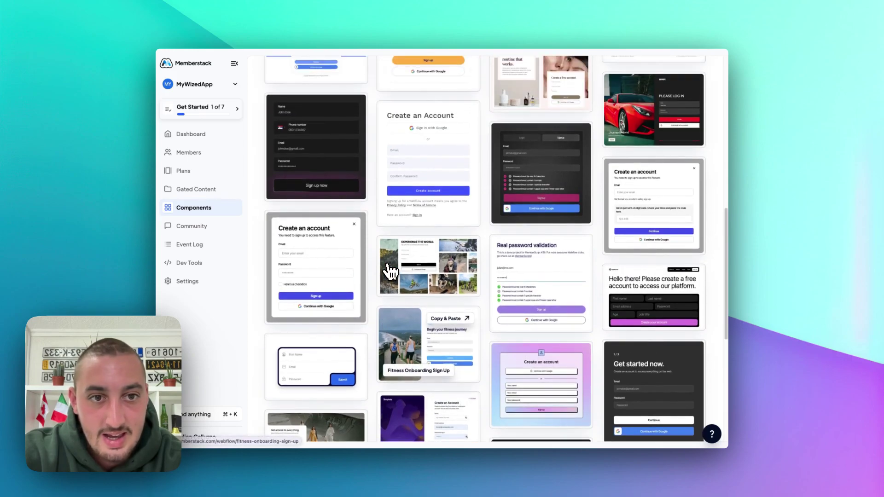
scroll(390, 272, up, 1)
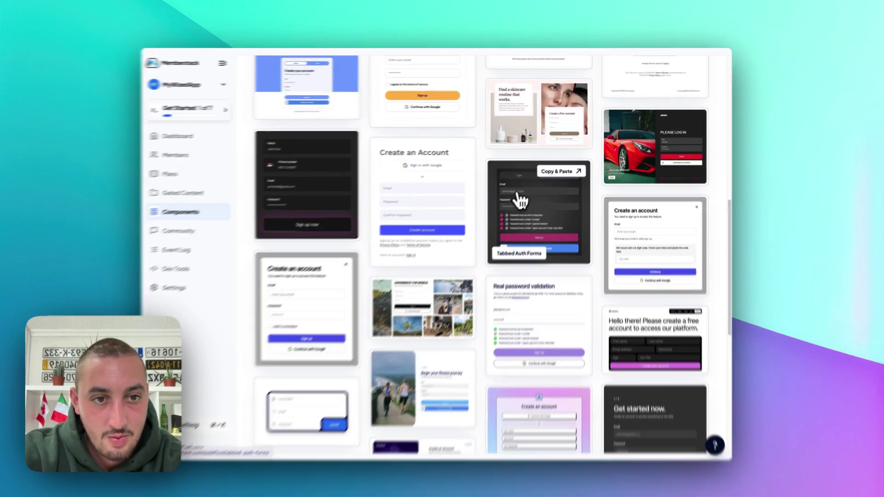
Replace the Home page's page-wrapper with the copied Tabbed Auth Forms Login/Signup component.
click(530, 200)
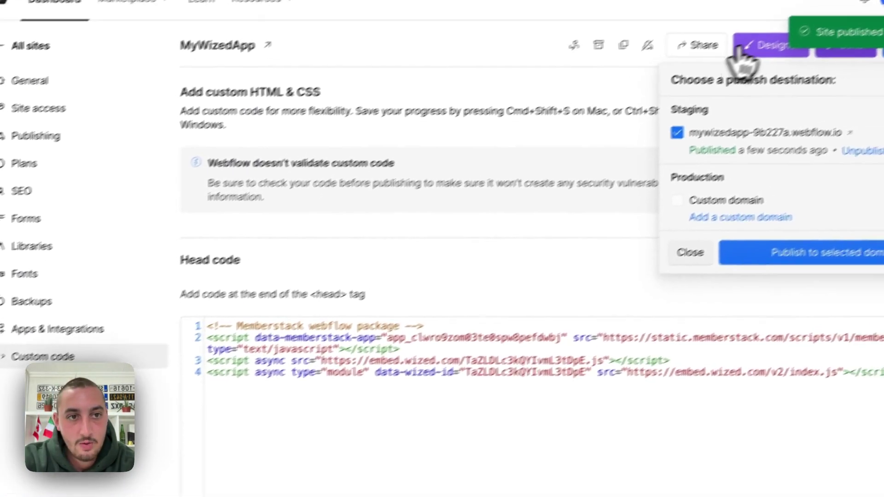
click(642, 114)
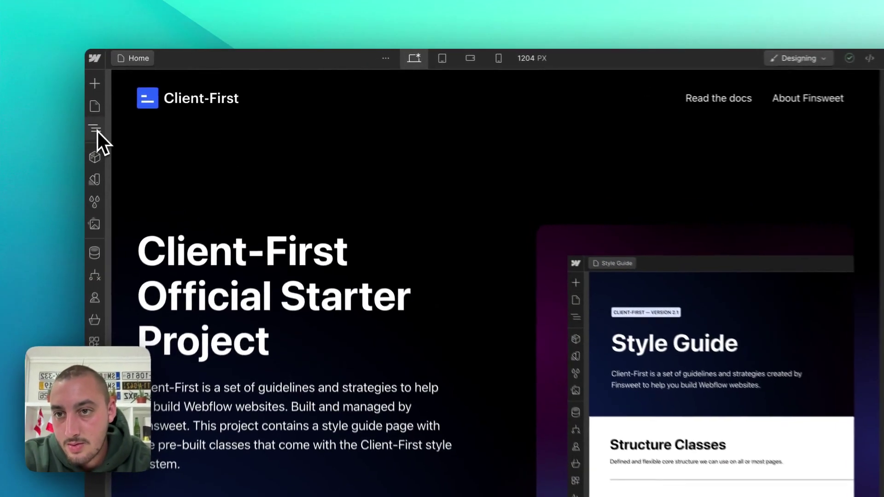
click(95, 130)
click(119, 125)
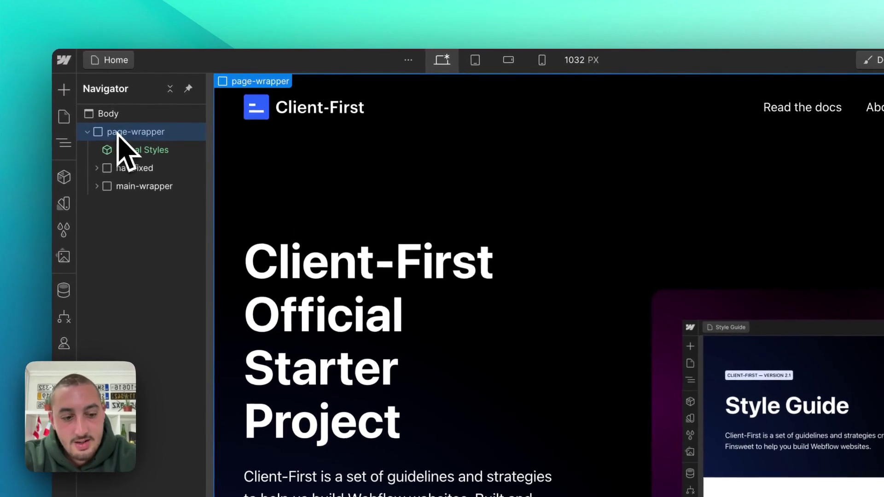
key(Delete)
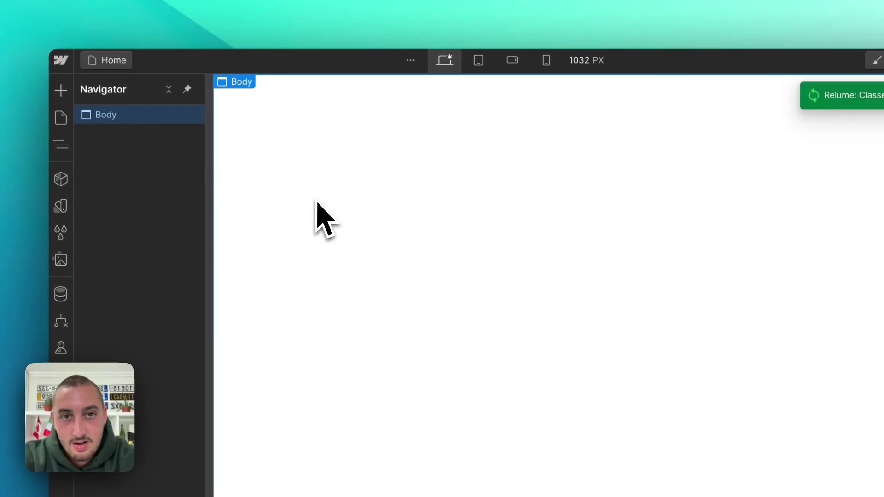
key(super+v)
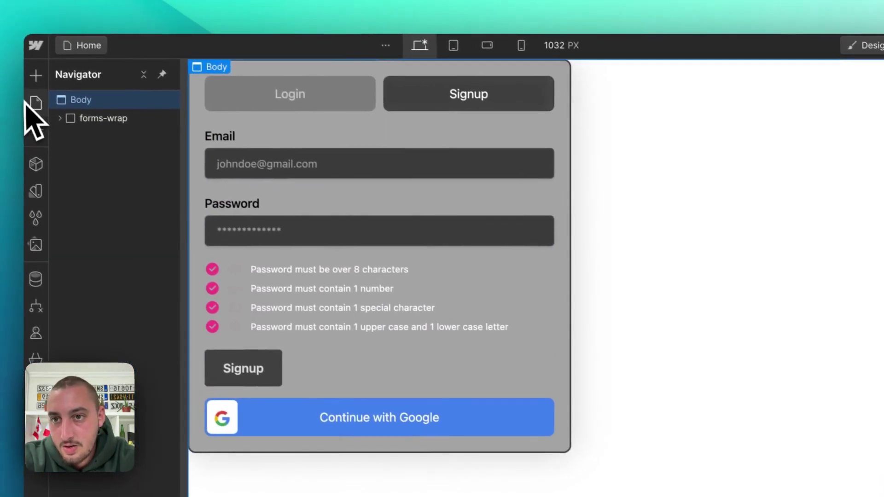
click(6, 64)
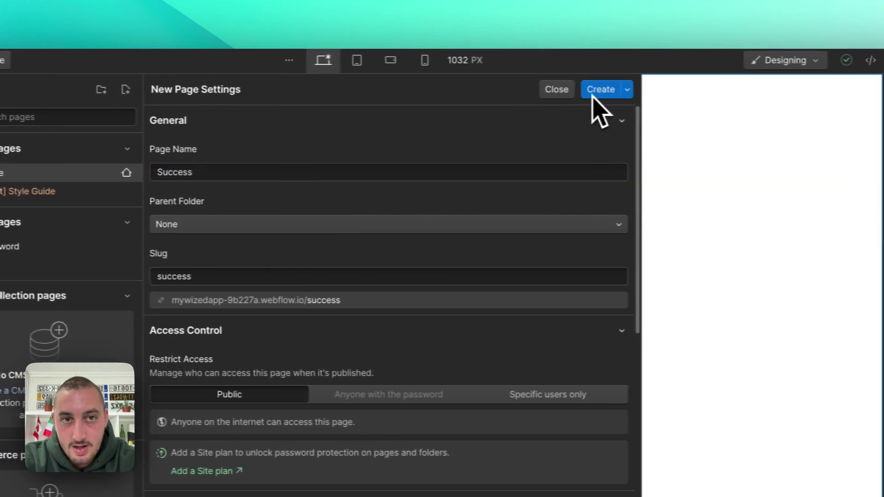
Create the Success page and add a Heading 1 to it via the h1 quick search.
click(693, 90)
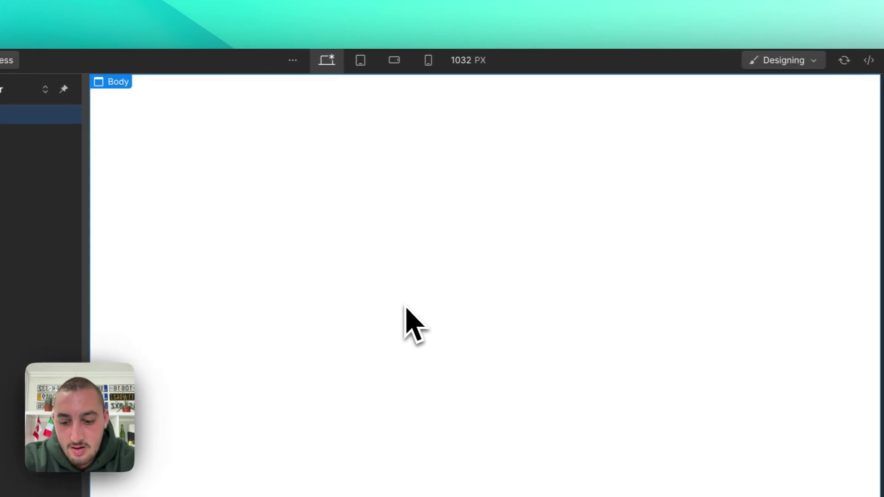
key(super+k)
text(h1)
key(Return)
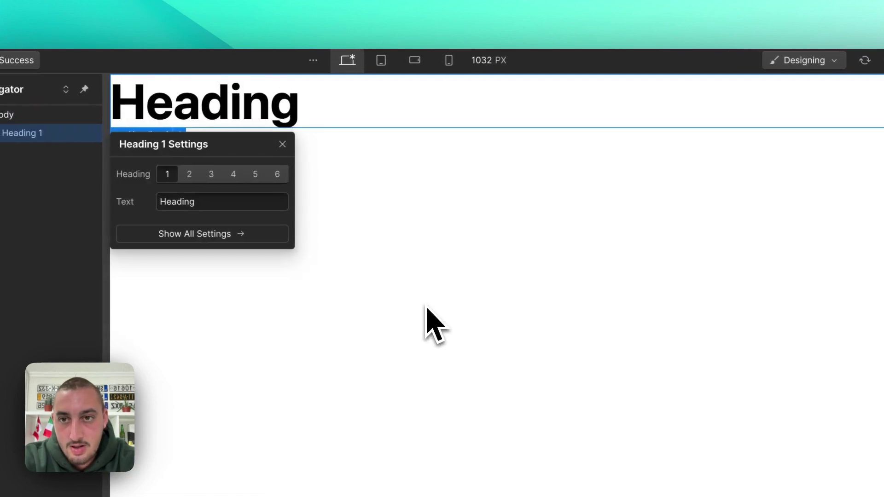
Change the Success heading to "You're in!" and publish to the staging domain.
double_click(257, 102)
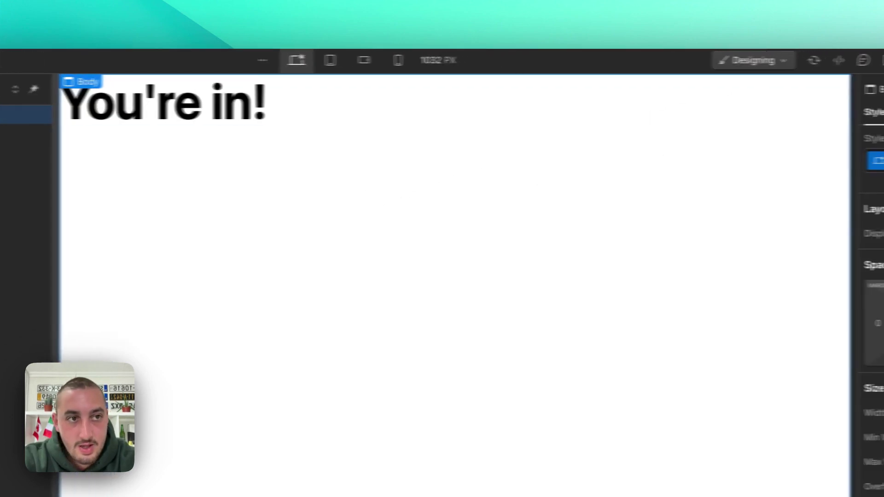
click(851, 60)
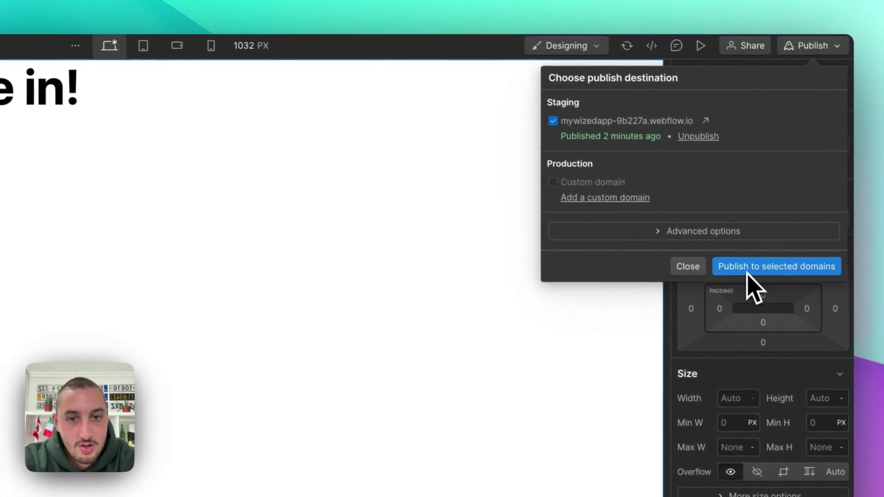
click(766, 277)
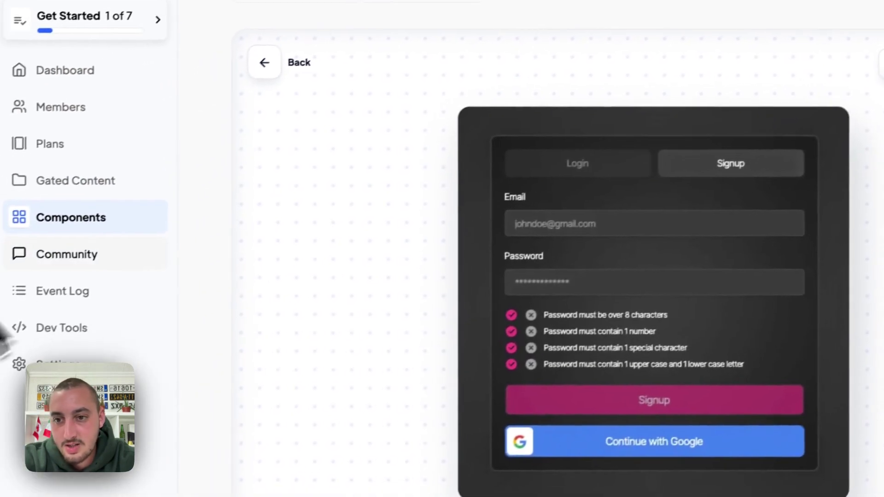
Change the default On Signup / On Purchase and On Login redirects to /success and save.
click(12, 164)
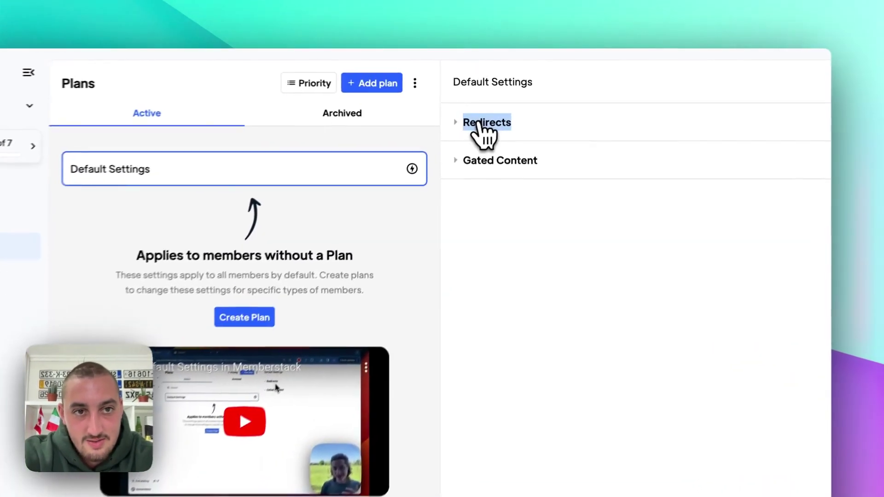
click(516, 95)
click(506, 228)
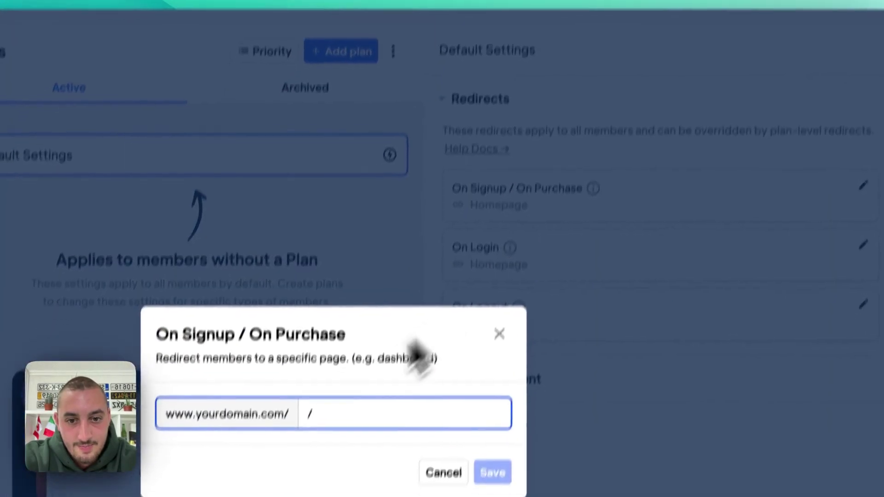
text(success)
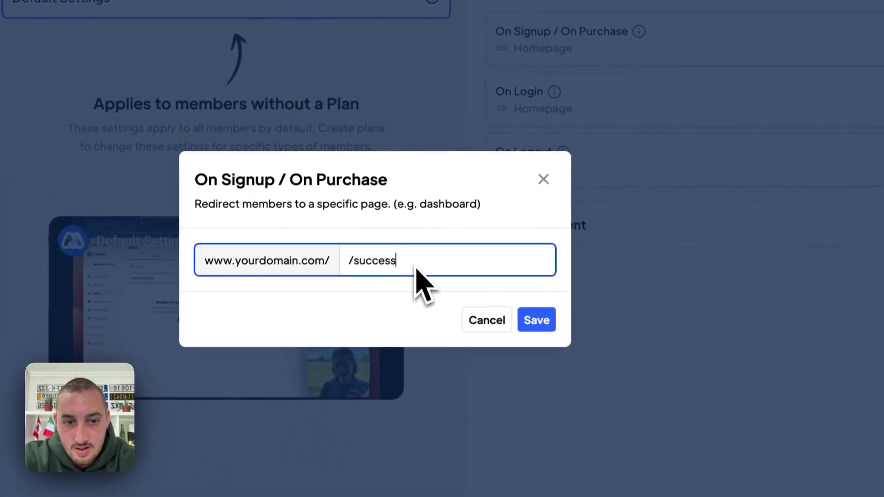
key(Return)
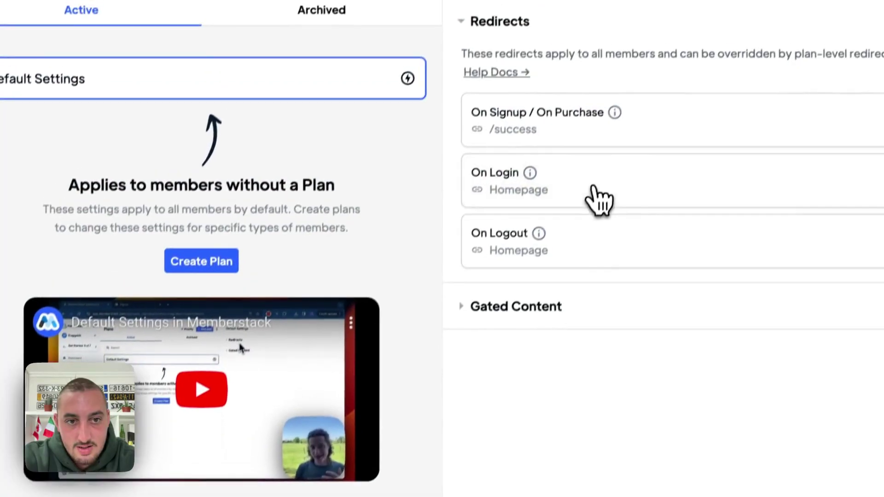
click(615, 140)
text(succe)
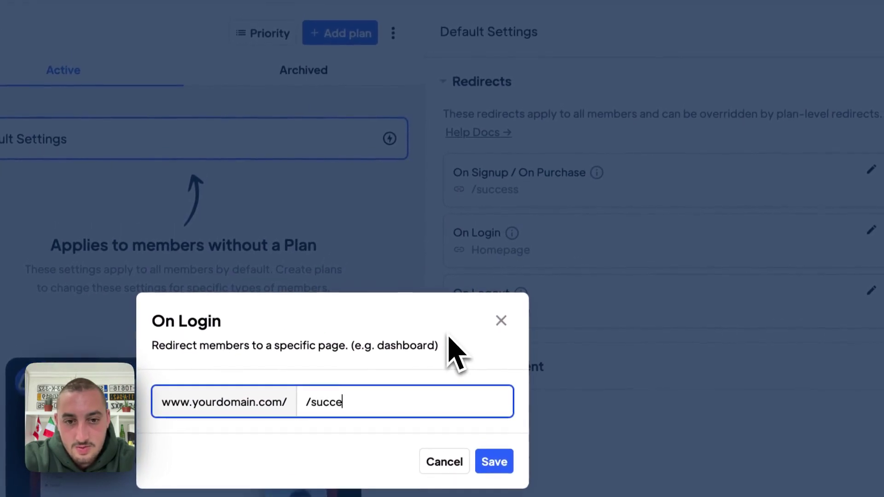
text(ss)
click(494, 461)
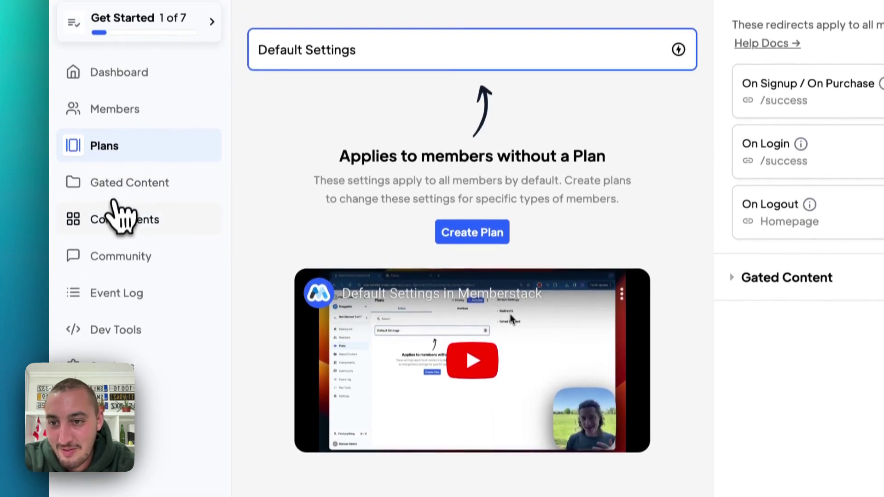
Copy the Blue Sign in & Sign Up component from Memberstack's Components library.
click(116, 174)
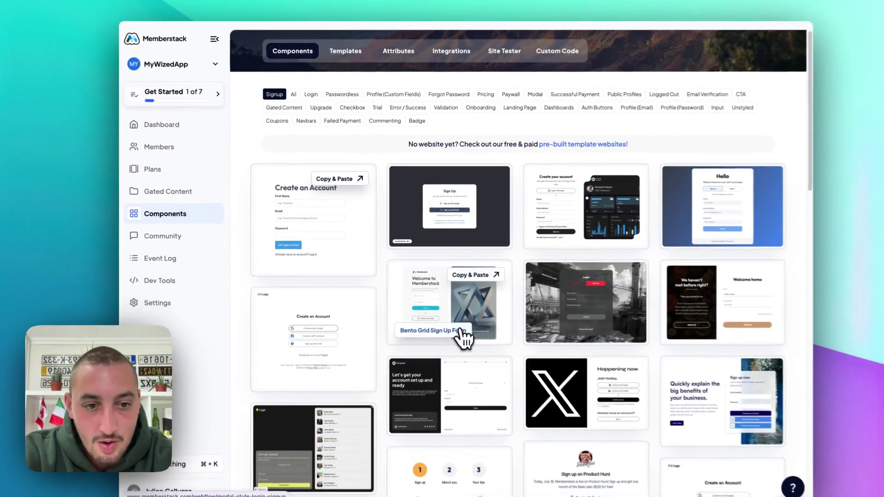
scroll(466, 354, down, 1)
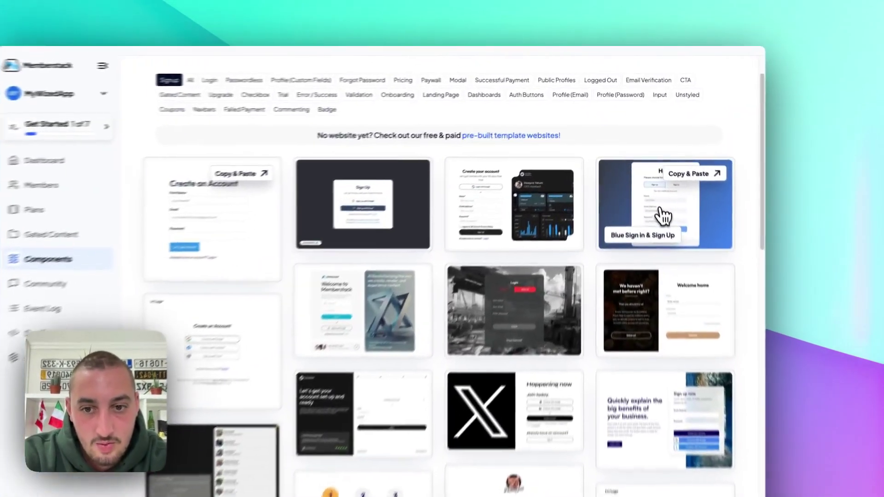
click(653, 178)
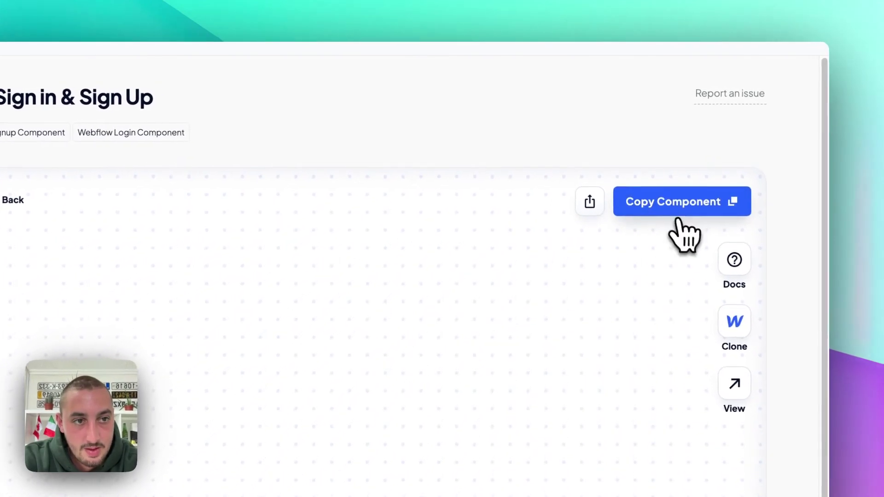
click(673, 210)
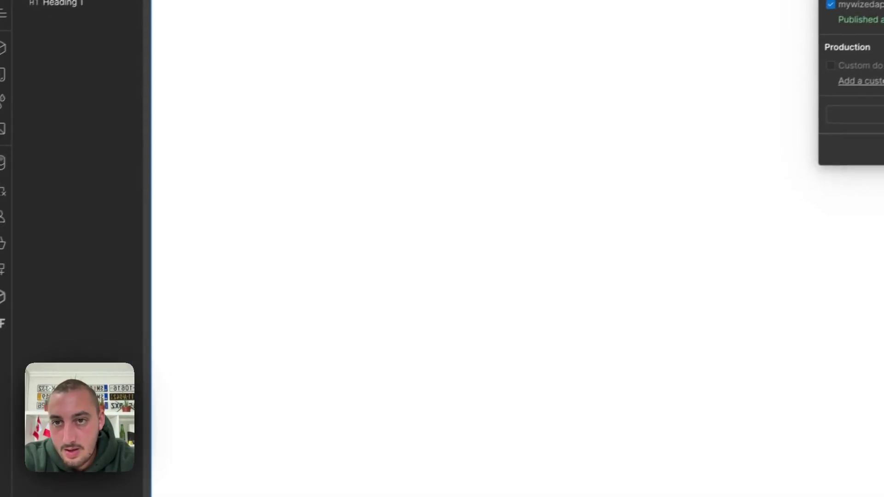
Remove the old forms-wrap signup form from the Webflow Home page.
click(42, 75)
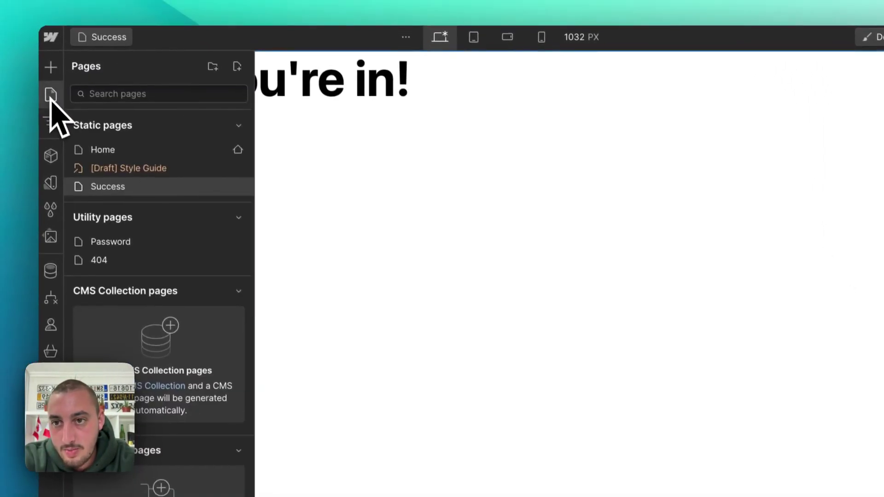
click(115, 164)
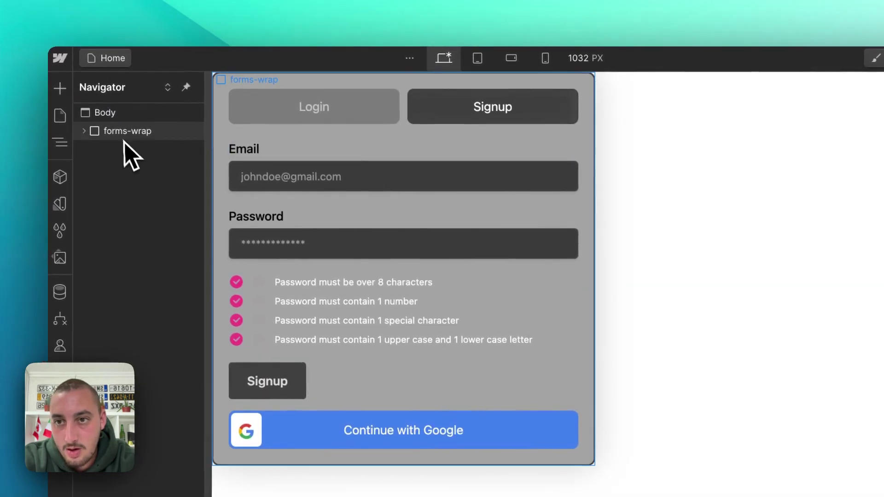
key(Delete)
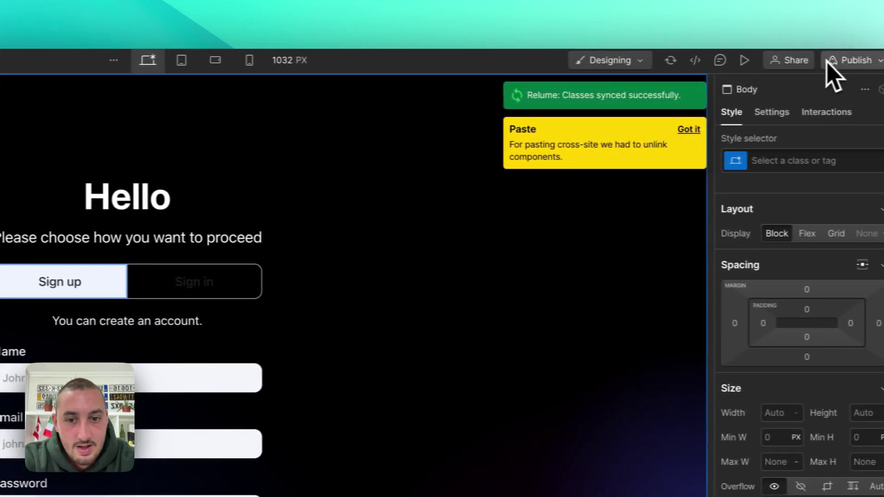
Publish the site to the selected domains, then inspect the email field's settings.
click(828, 62)
click(824, 277)
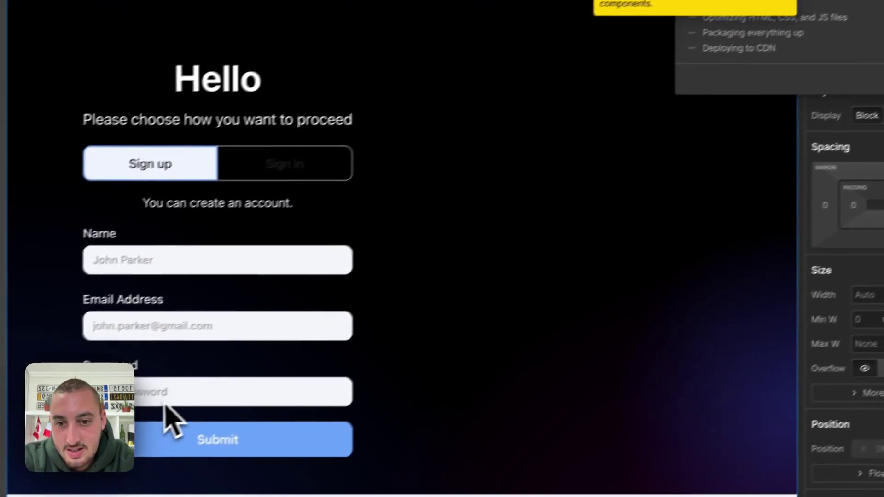
click(78, 375)
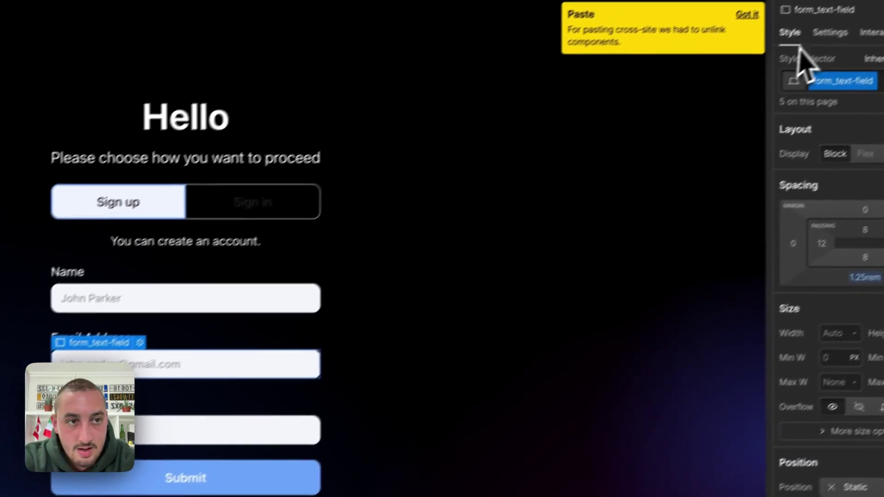
click(829, 32)
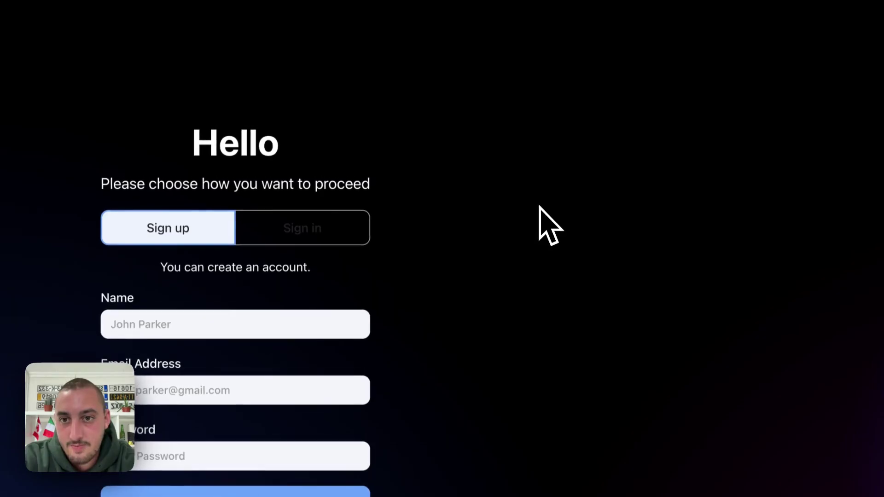
Fill in the live Hello form's Name field and submit a test sign-up.
click(179, 328)
text(sdcsd)
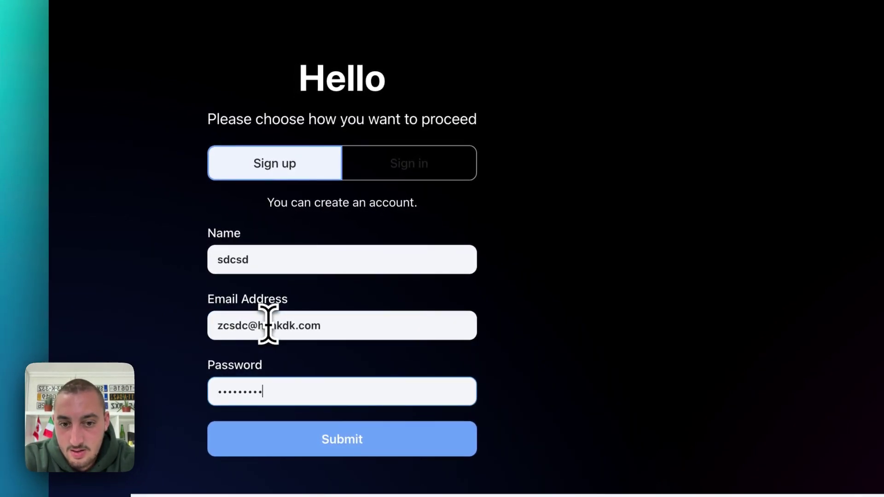
click(303, 428)
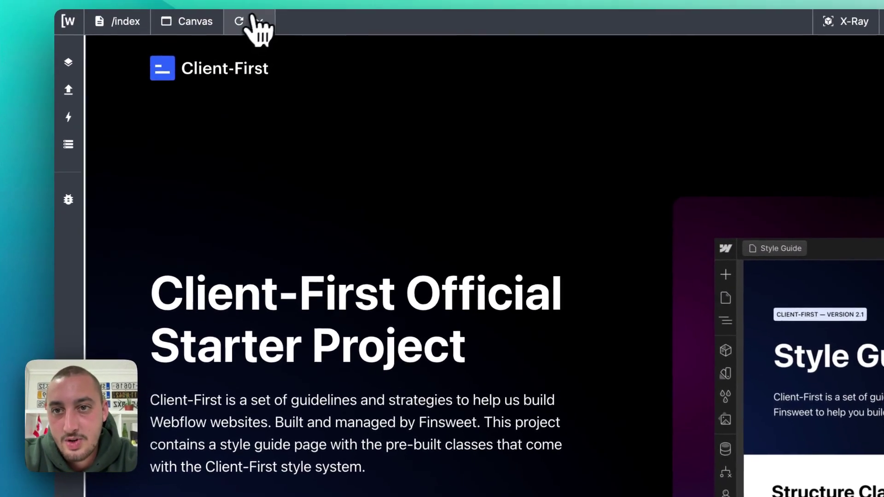
Reload the Wized canvas to load the new Hello form, then show the Actions and Requests panels.
click(239, 21)
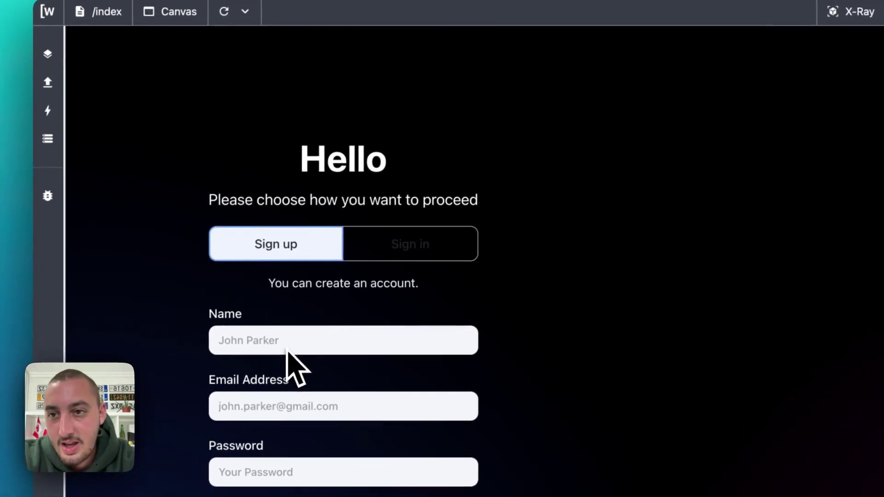
click(48, 111)
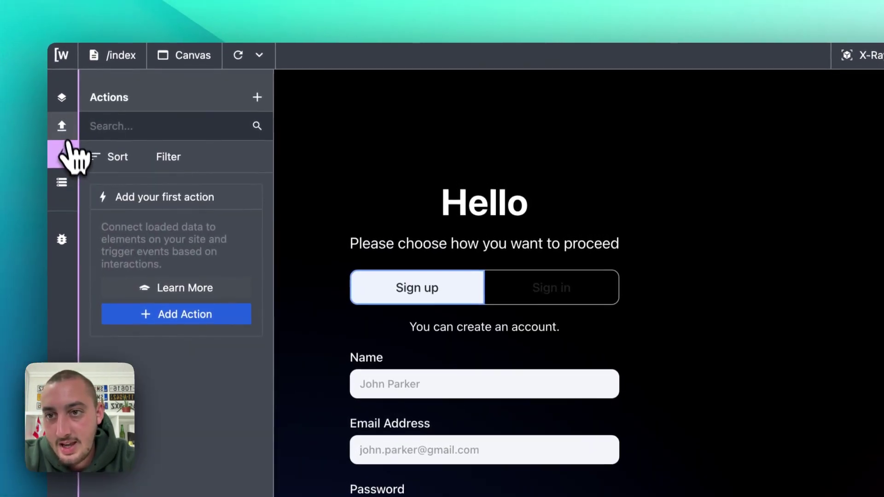
click(63, 129)
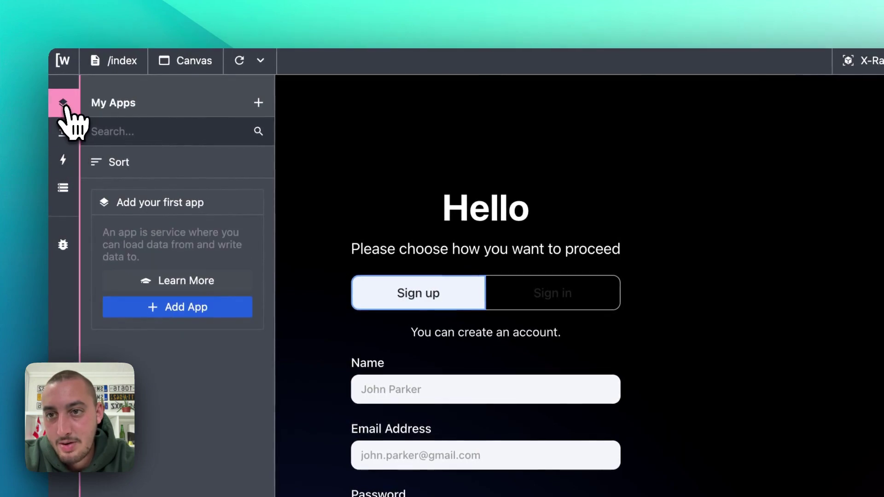
Add a Memberstack app in Wized using the test-mode public key from Memberstack's Dev Tools.
click(257, 103)
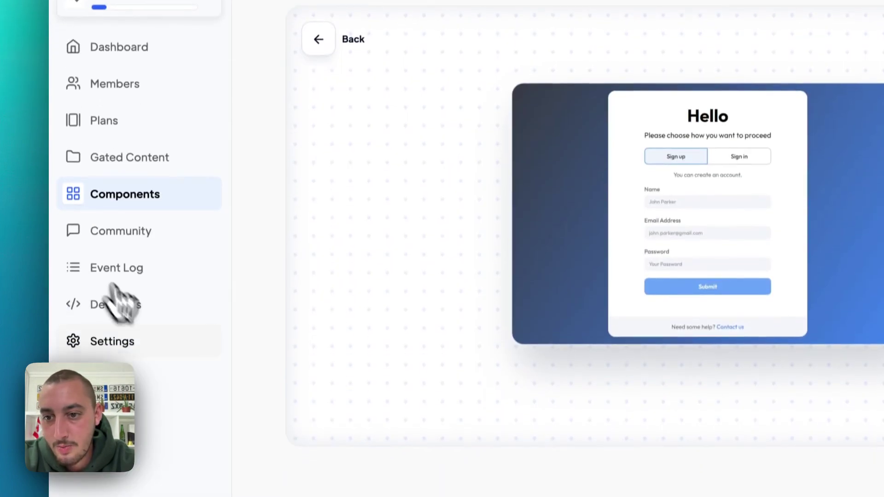
click(105, 285)
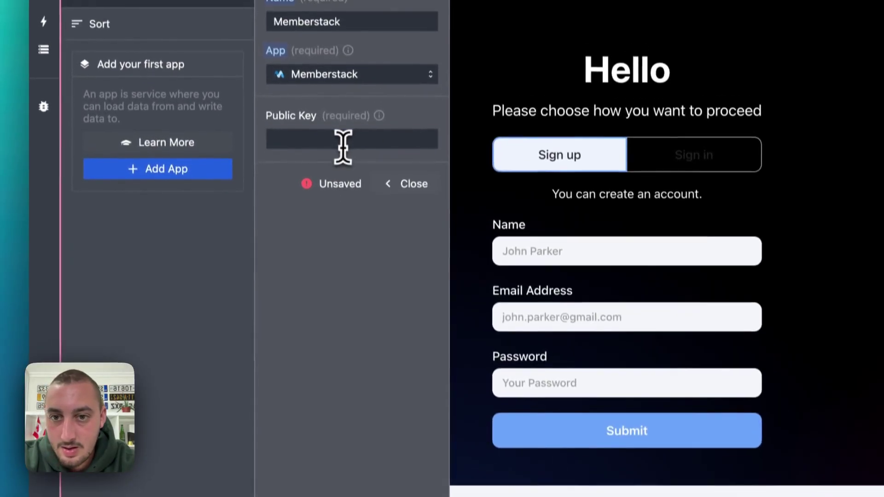
click(338, 96)
key(ctrl+v)
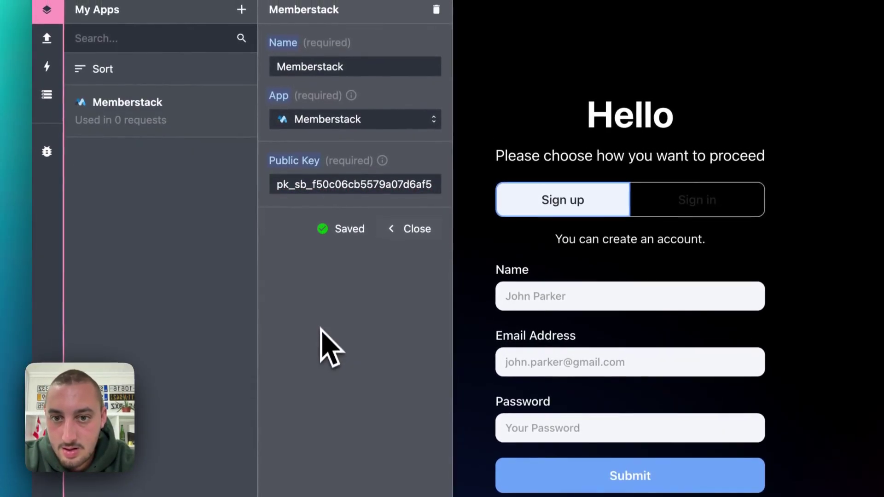
click(421, 237)
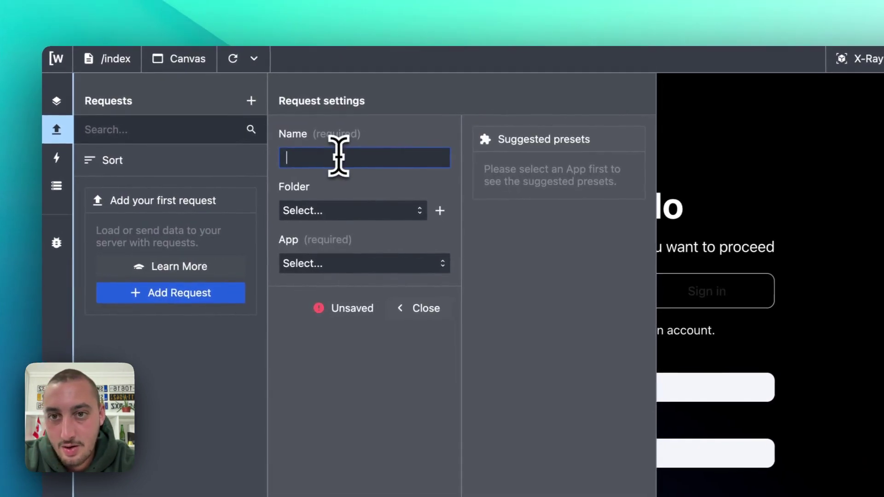
Name the request ms_getmember, link it to Memberstack with the Get member method, and save it.
text(s_getmember)
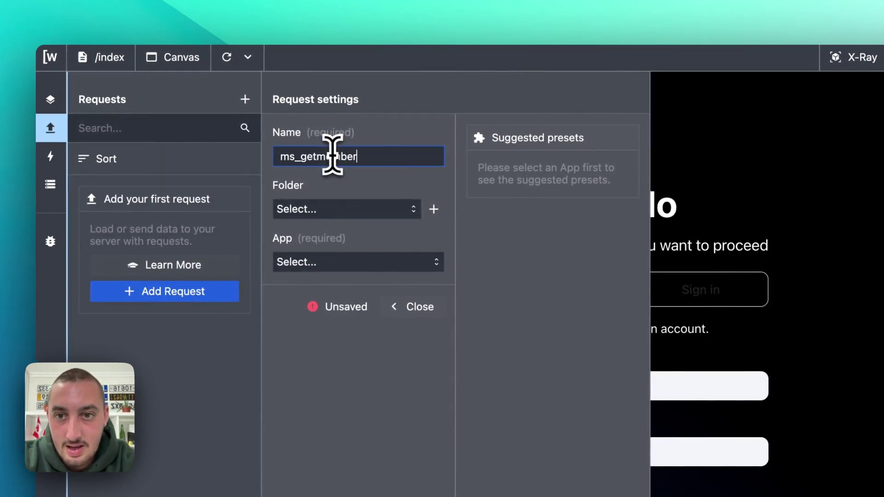
click(341, 261)
click(336, 290)
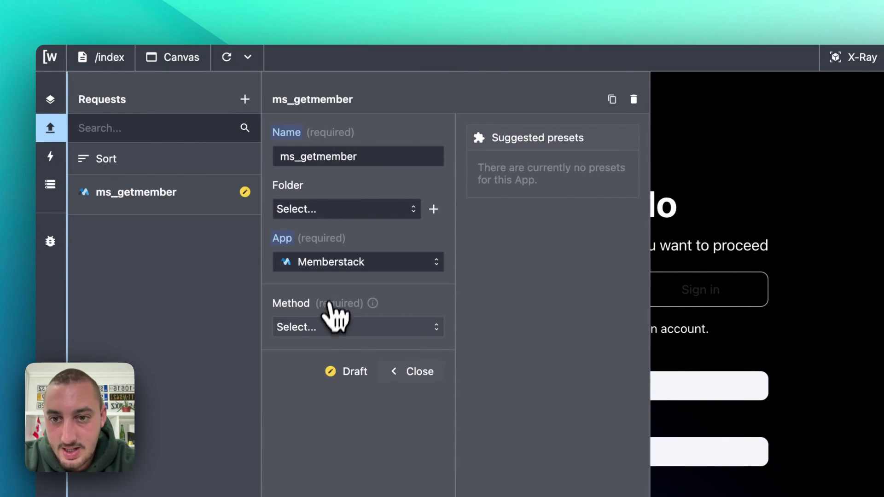
click(336, 324)
click(368, 453)
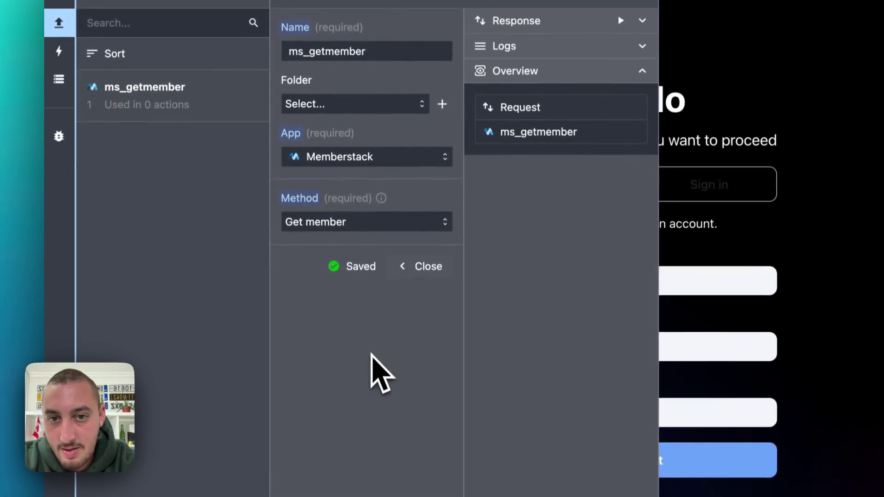
click(419, 266)
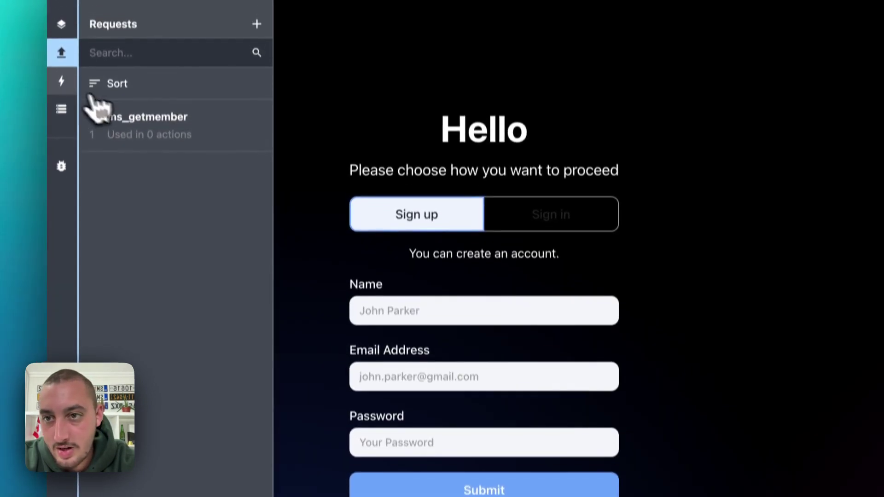
click(61, 81)
Create an Event action named ms_getmember triggered on Page Starts Loading.
click(256, 24)
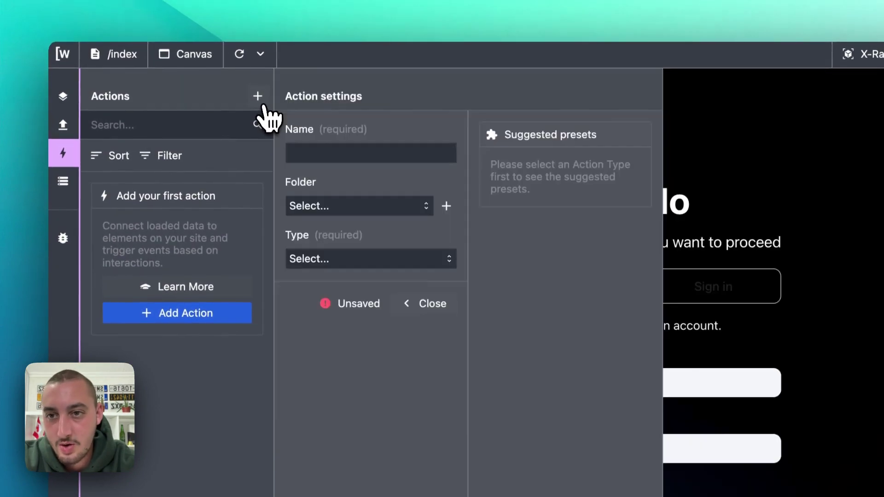
click(336, 153)
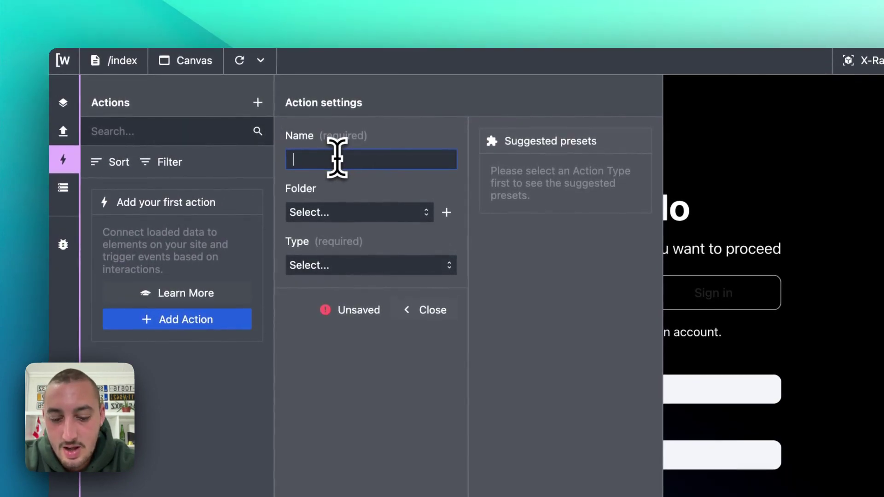
text(ms_getmember)
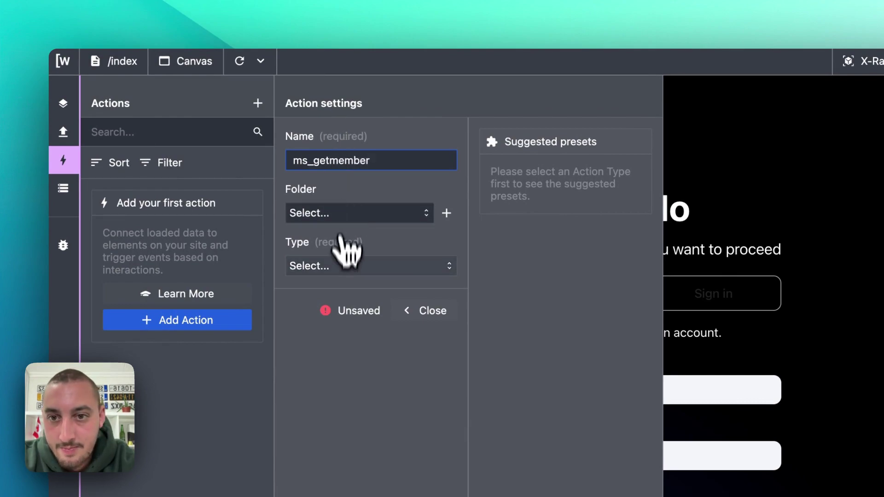
click(336, 266)
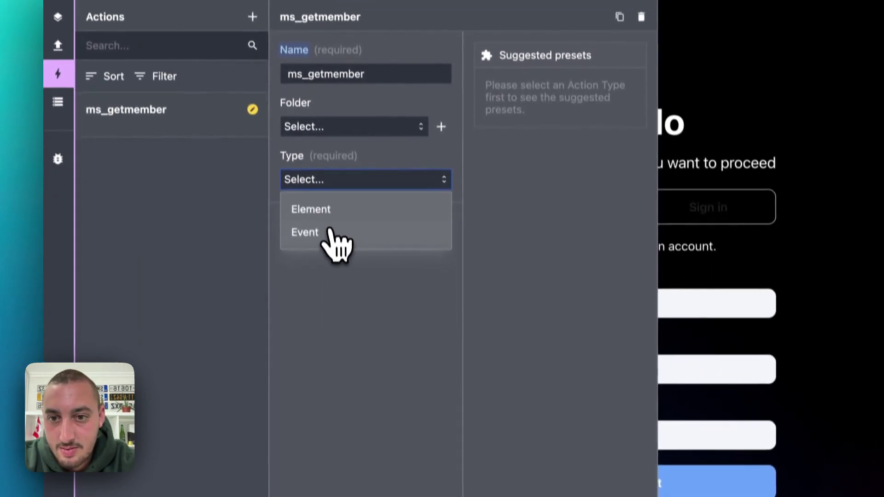
click(333, 319)
click(340, 220)
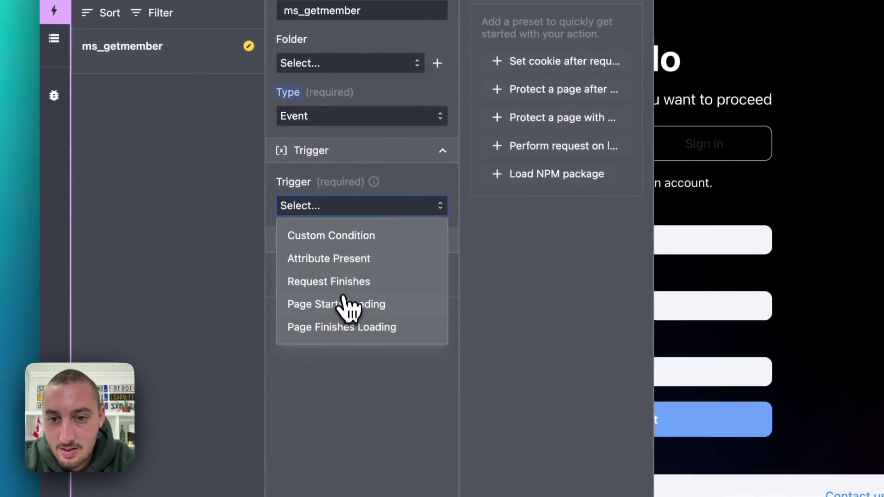
click(347, 318)
Add a Perform request step running the ms_getmember request and close the action.
click(361, 295)
click(361, 317)
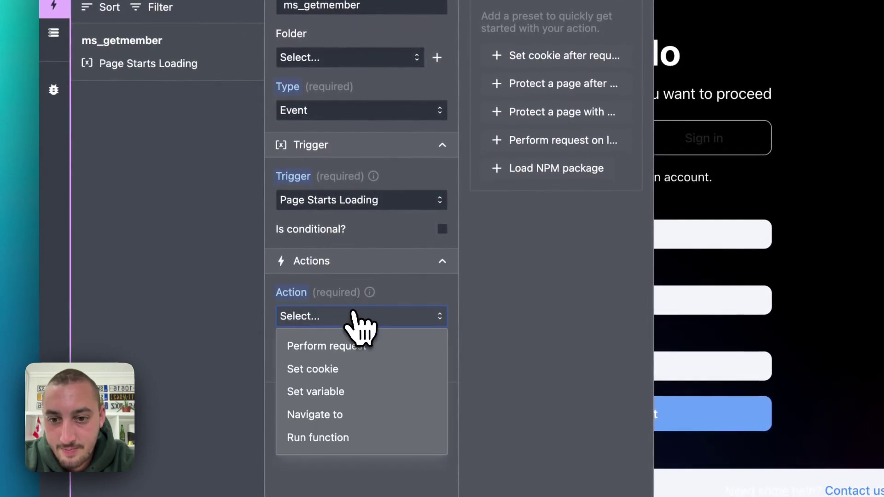
click(399, 344)
click(341, 312)
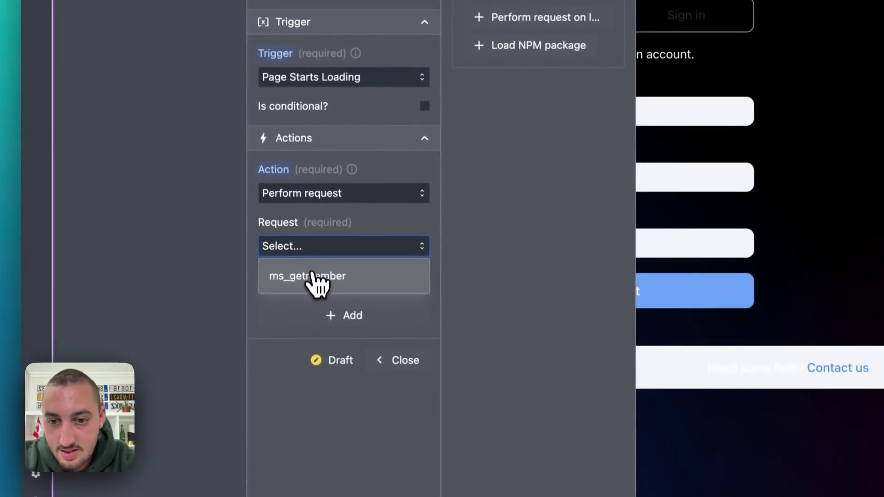
click(326, 346)
click(403, 342)
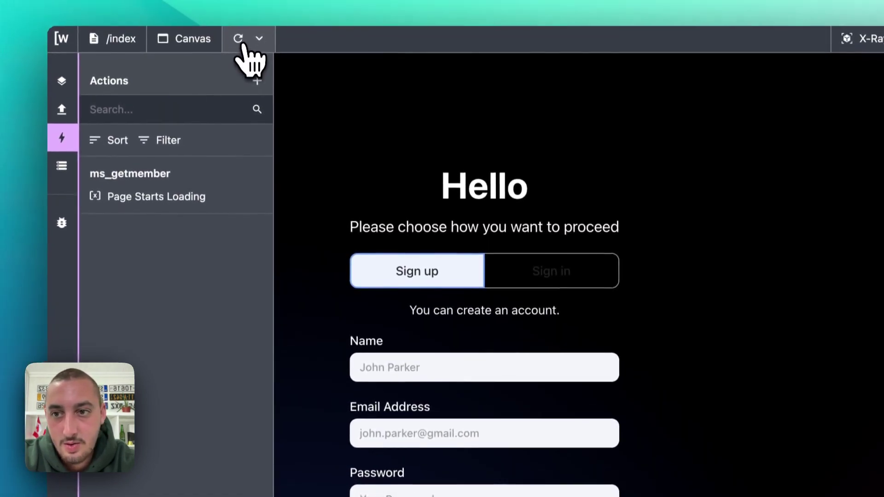
Watch ms_getmember in the Data Store while submitting a test sign-up with name, e-mail and password.
click(59, 114)
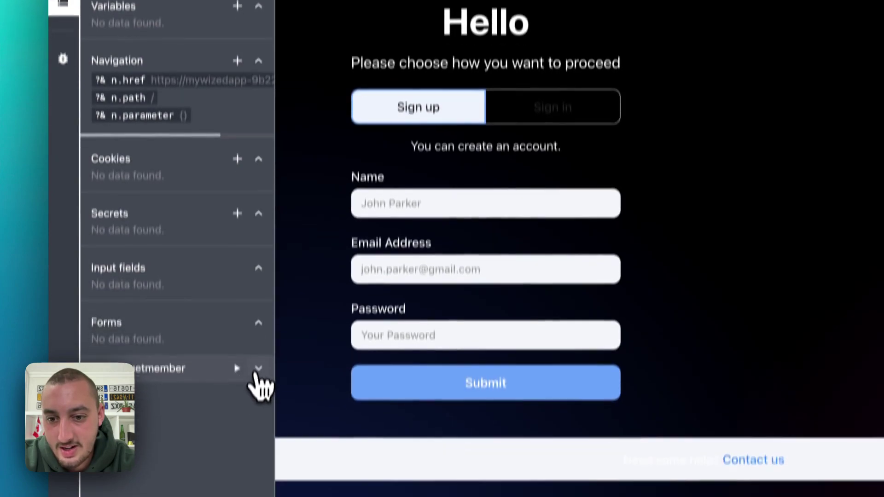
click(256, 368)
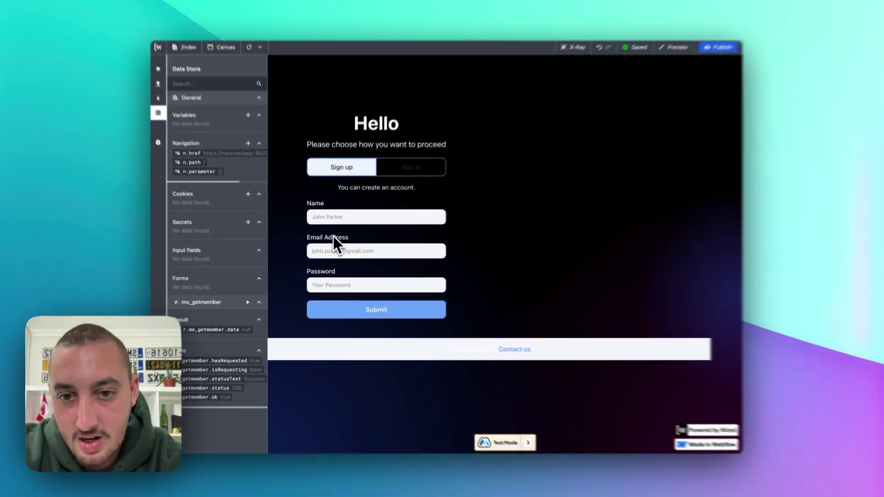
click(335, 220)
text(wefwe)
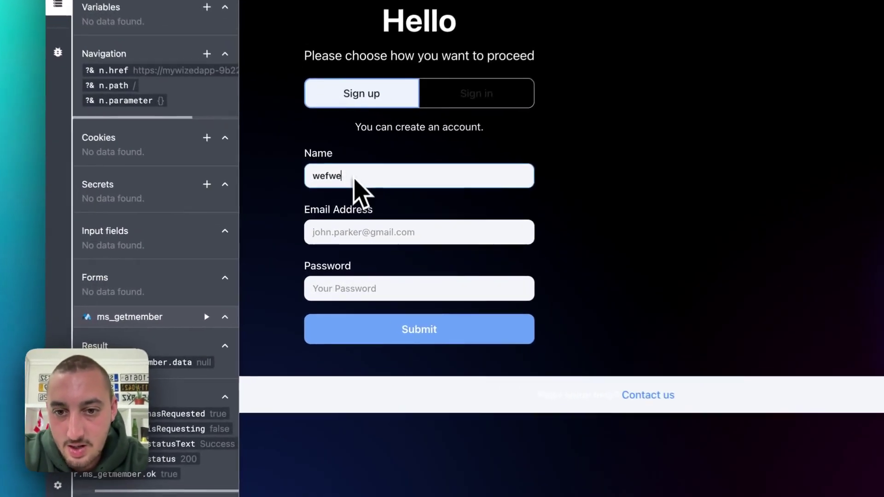
click(353, 236)
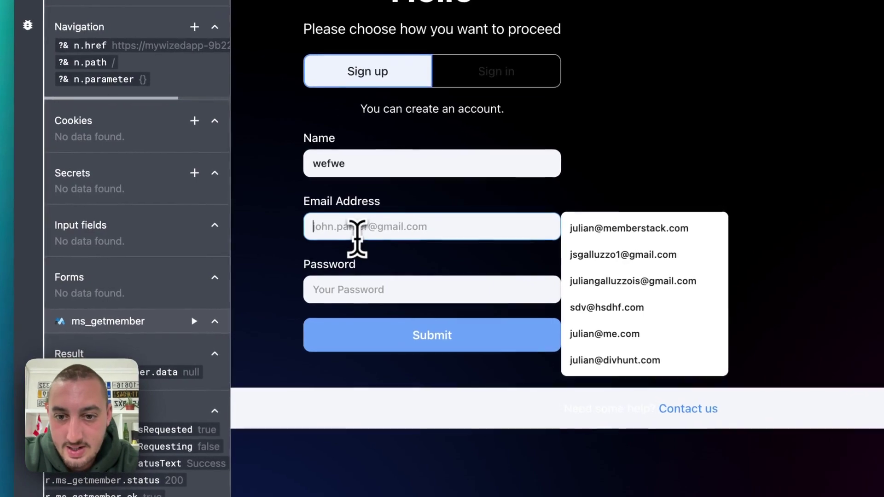
text(sdjkskdg@hdjdk.com)
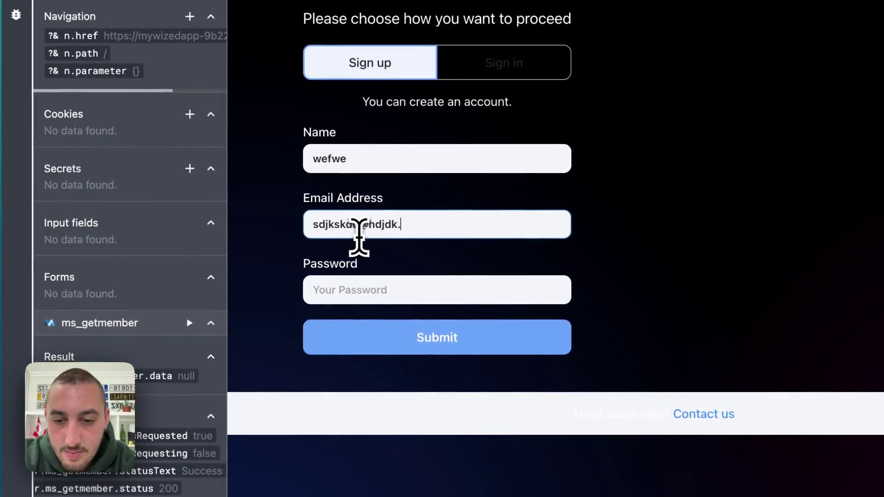
key(Tab)
text(xxxxxxxxxxxxxxxxxxxx)
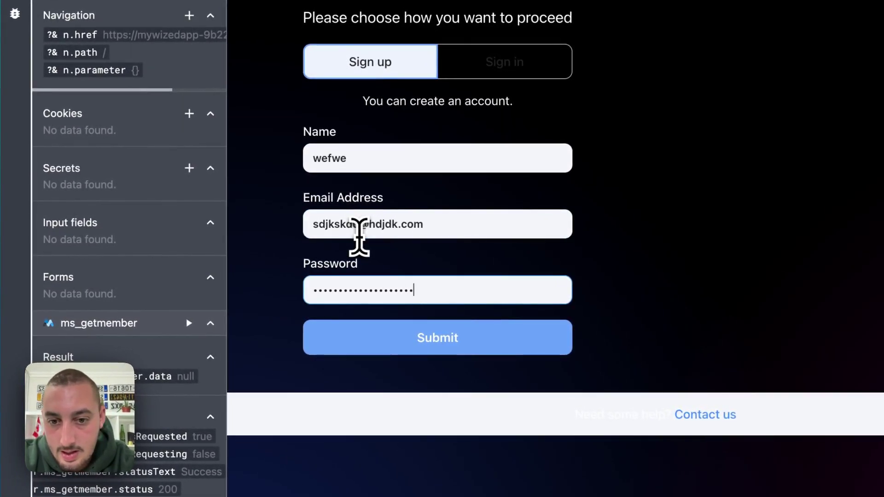
click(435, 346)
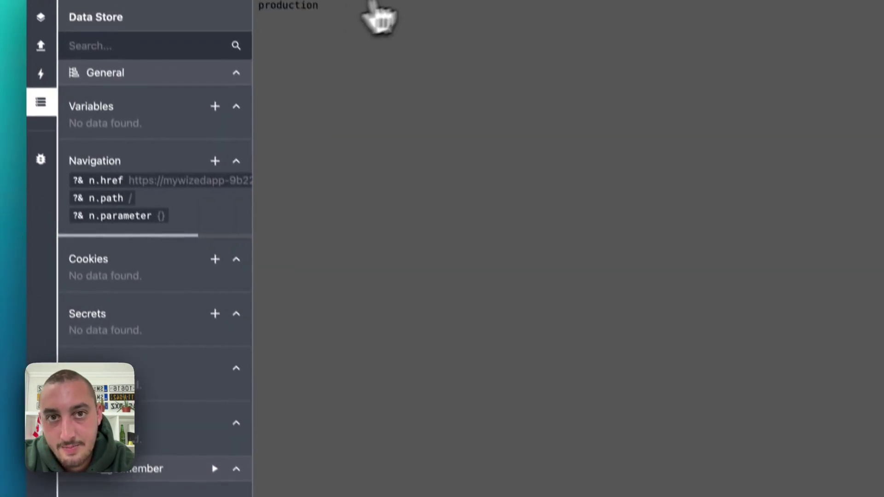
Switch the canvas to the success page and scroll through ms_getmember's returned member fields.
click(134, 47)
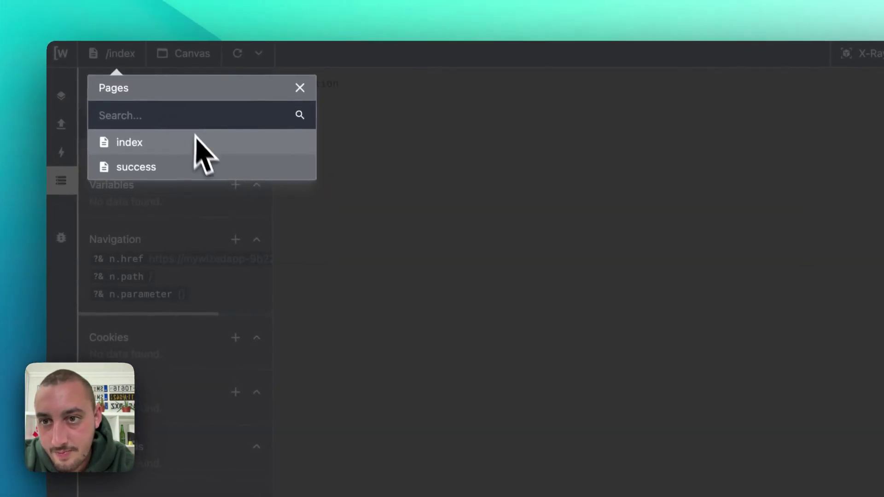
click(191, 148)
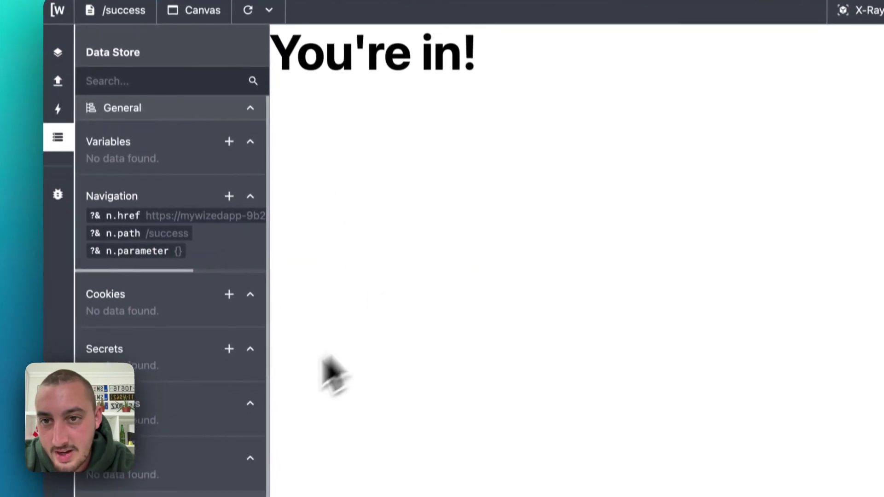
scroll(198, 345, down, 5)
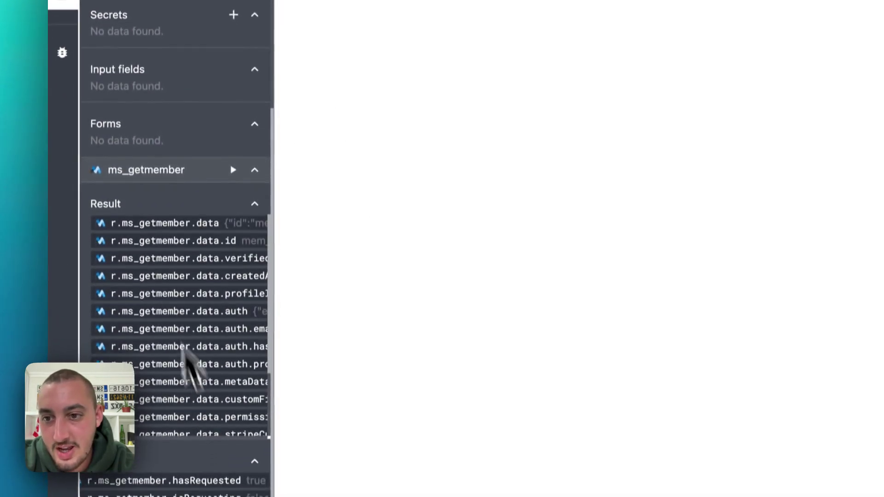
scroll(256, 101, up, 5)
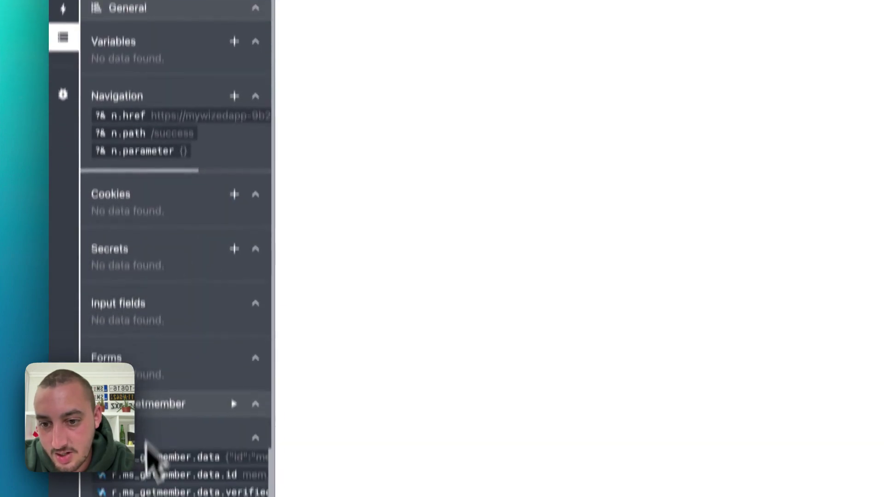
scroll(154, 474, down, 3)
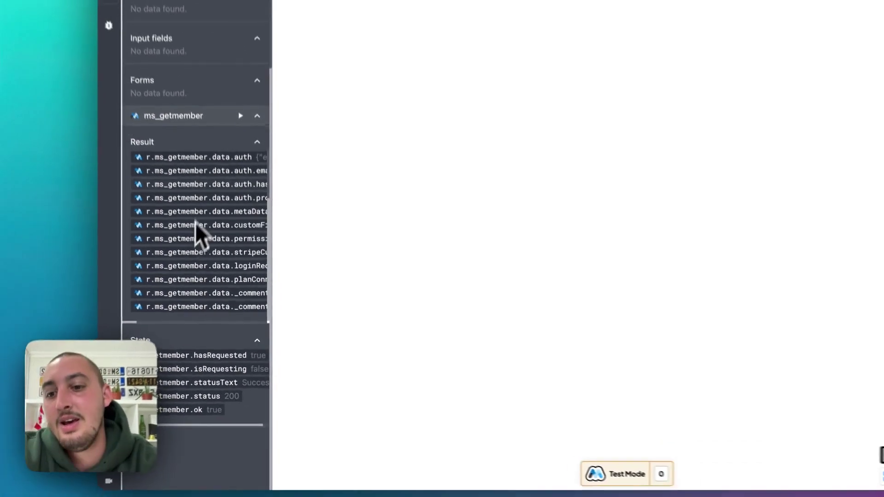
scroll(185, 359, right, 3)
scroll(222, 233, left, 3)
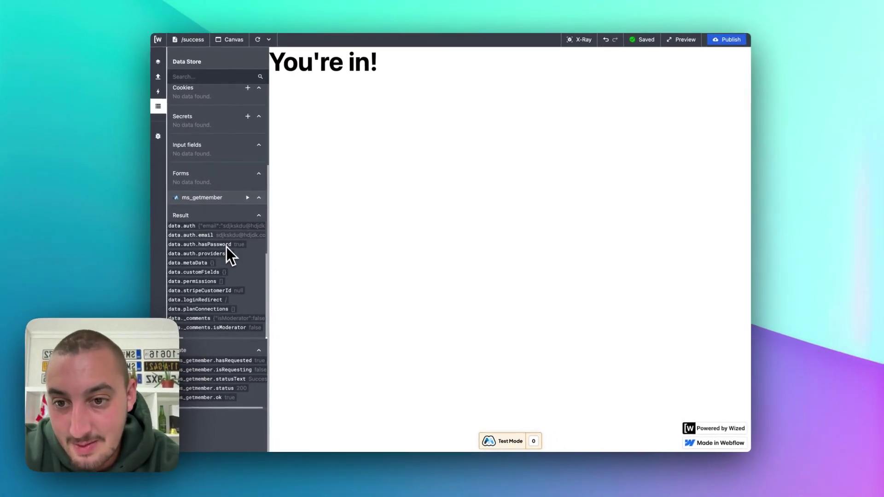
scroll(227, 244, left, 2)
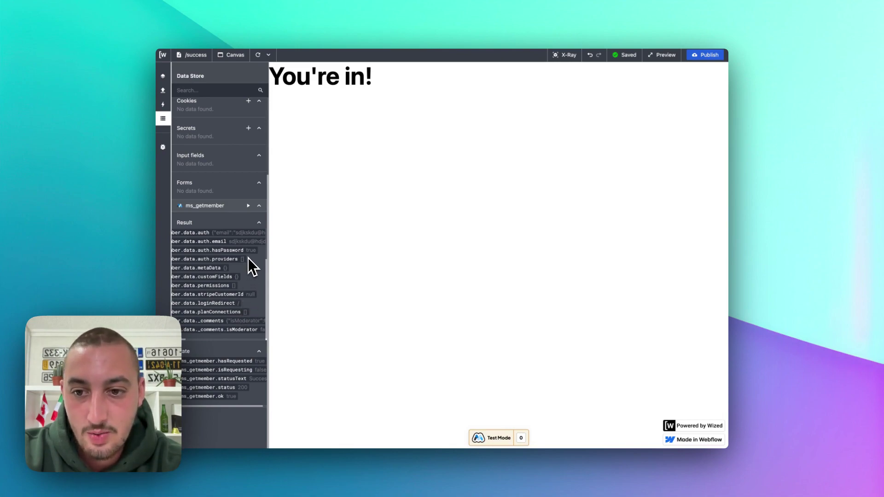
scroll(249, 258, right, 5)
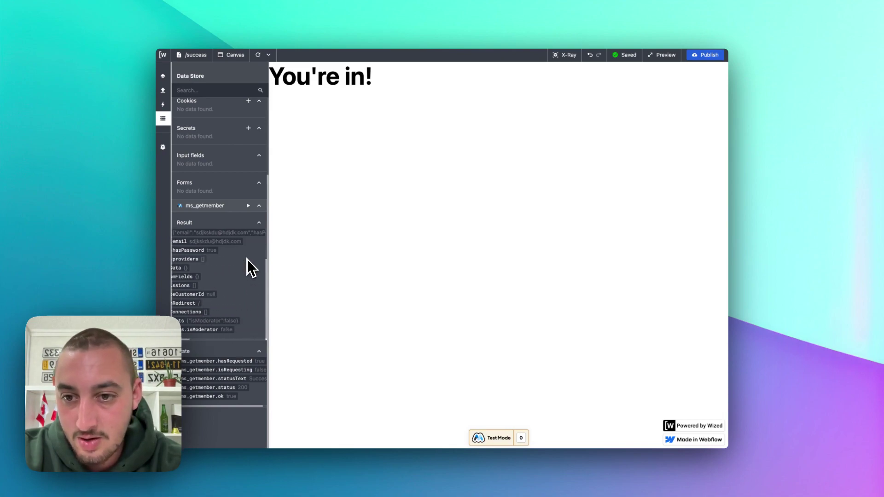
scroll(247, 259, left, 5)
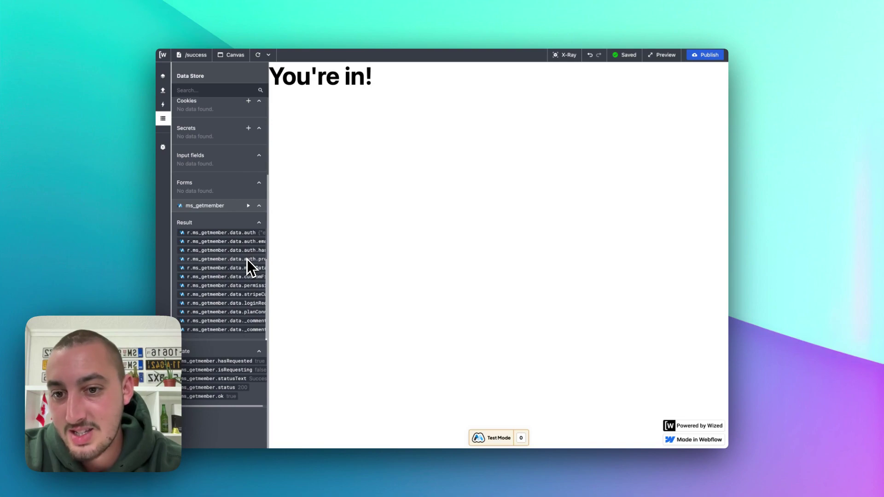